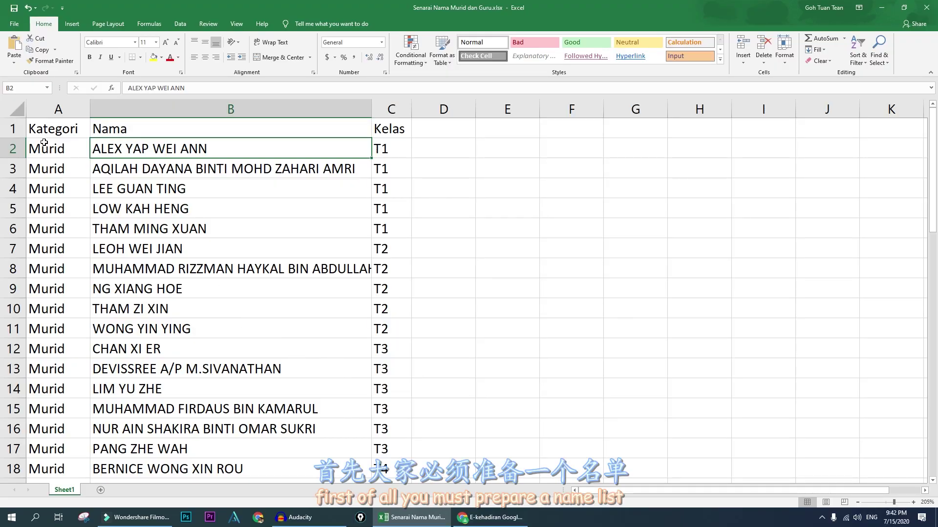
Select the Kategori, Nama and Kelas list from A2 to C52 in Excel
{"action": "mouse_move", "coordinate": [45, 152]}
{"action": "left_mouse_down"}
{"action": "mouse_move", "coordinate": [396, 227]}
{"action": "mouse_move", "coordinate": [381, 454]}
{"action": "left_mouse_up"}
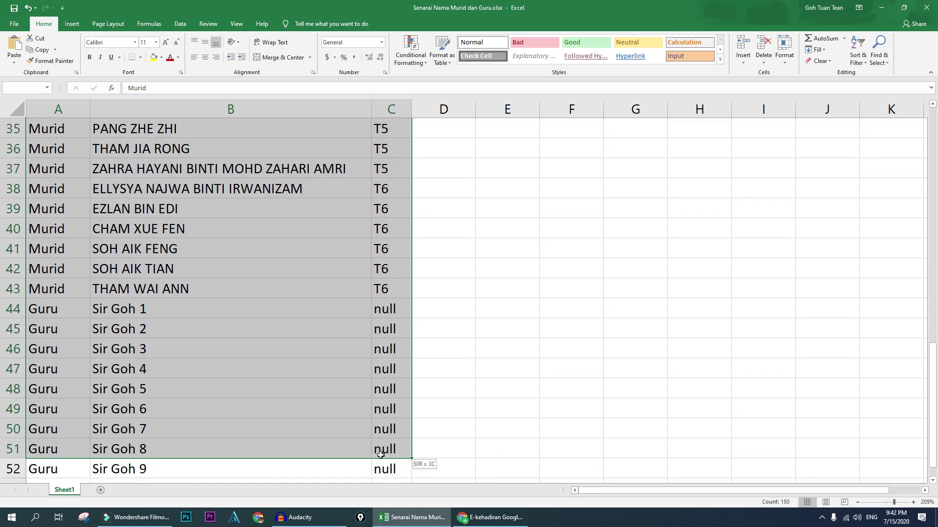
{"action": "left_click_drag", "start_coordinate": [381, 454], "coordinate": [389, 467]}
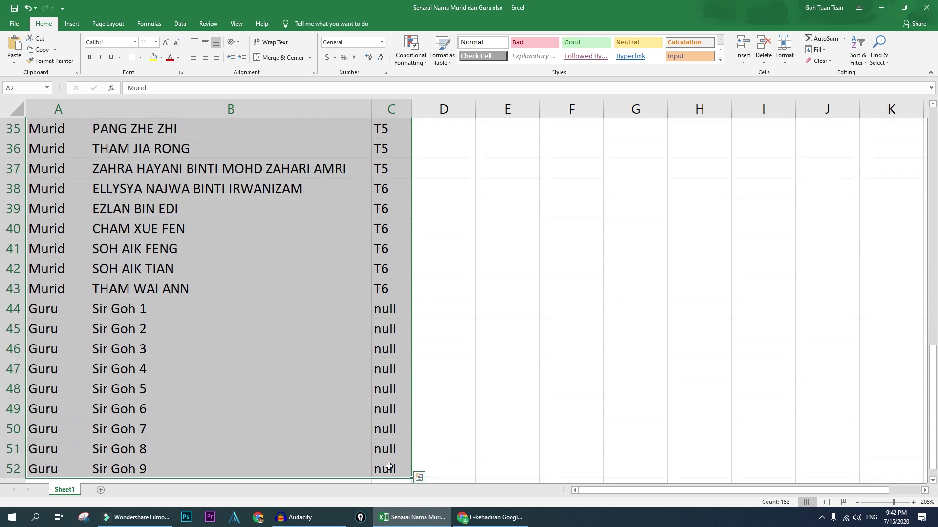
{"action": "scroll", "coordinate": [389, 466], "scroll_direction": "up", "scroll_amount": 4}
{"action": "scroll", "coordinate": [389, 466], "scroll_direction": "up", "scroll_amount": 4}
{"action": "scroll", "coordinate": [390, 488], "scroll_direction": "up", "scroll_amount": 1}
Open the Google Forms home page in a new Chrome tab from the bookmark
{"action": "left_click", "coordinate": [476, 518]}
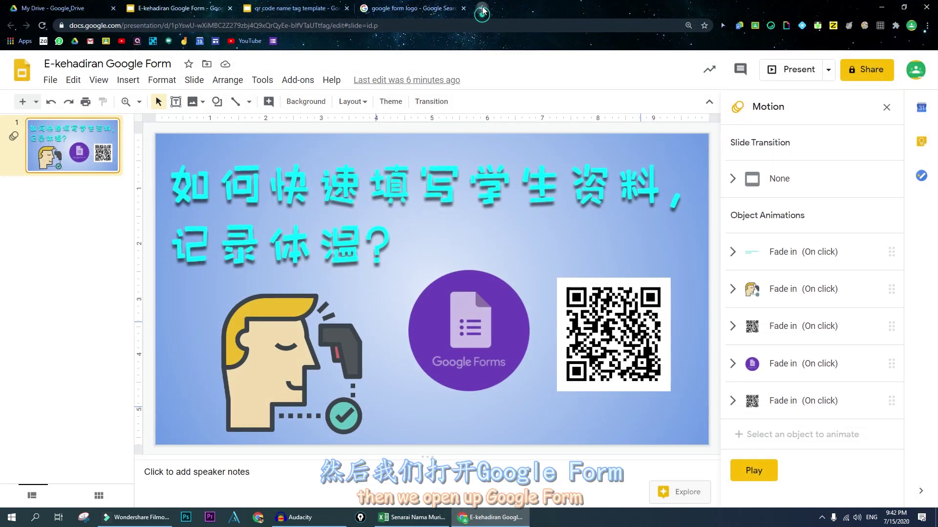
{"action": "left_click", "coordinate": [482, 9]}
{"action": "left_click", "coordinate": [273, 41]}
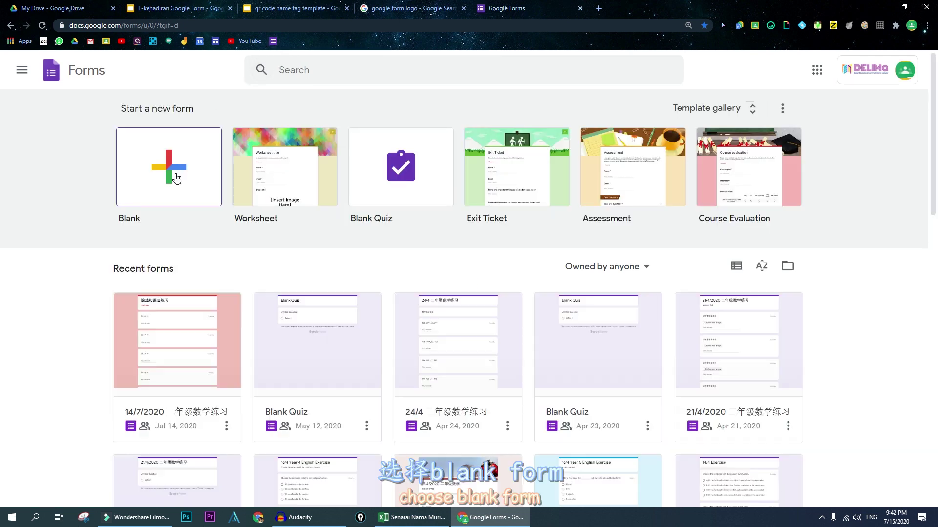
Start a blank form titled Ekehadiran with a first question named Kategori
{"action": "left_click", "coordinate": [175, 174]}
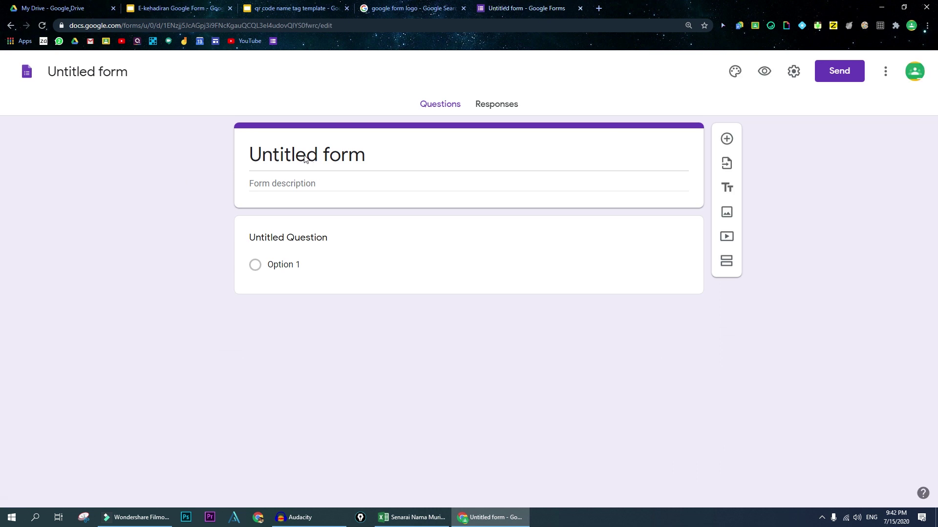
{"action": "left_click", "coordinate": [301, 155]}
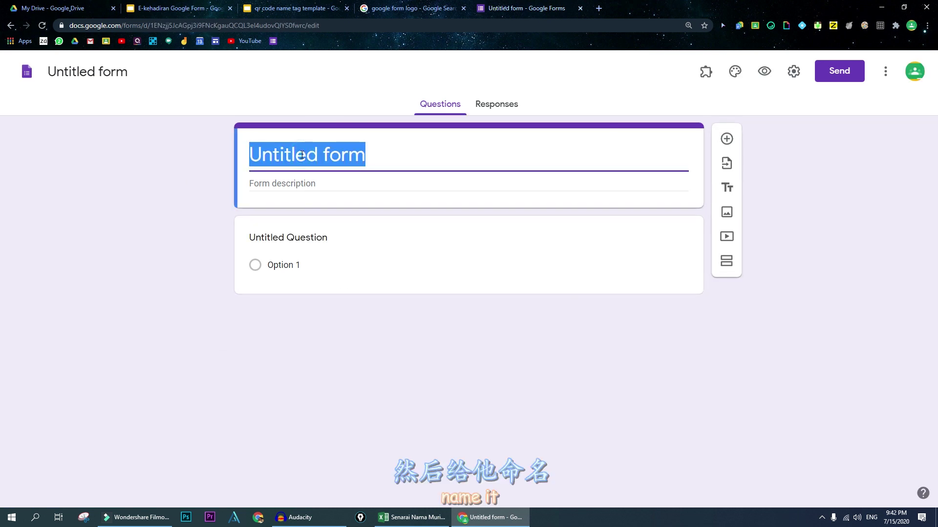
{"action": "type", "text": "E"}
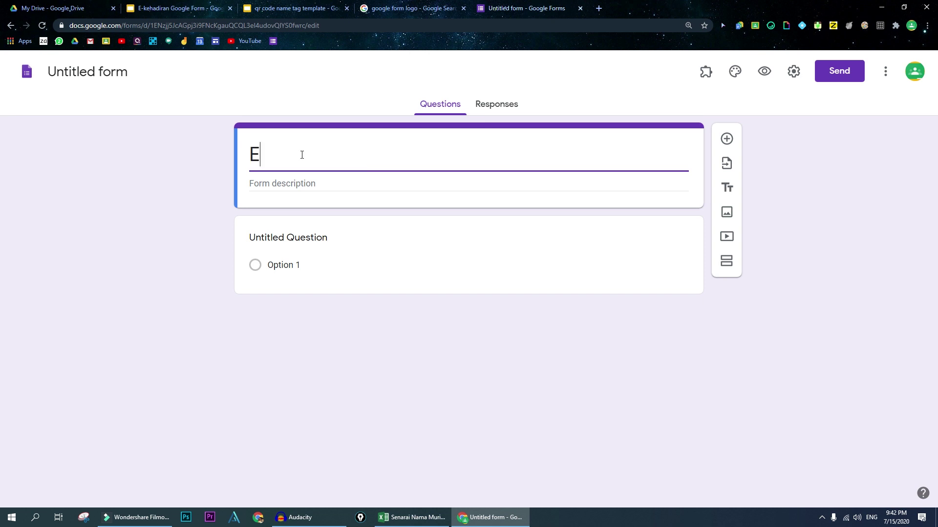
{"action": "type", "text": "kehadiran"}
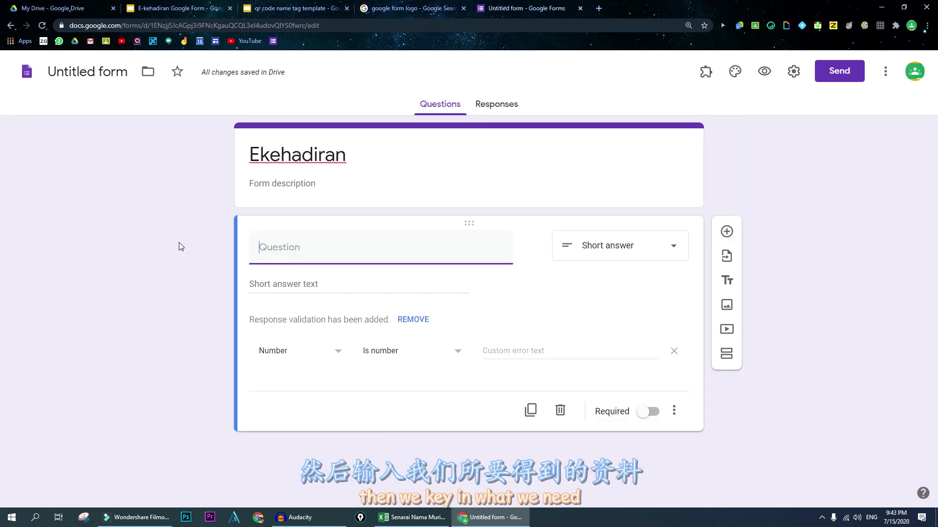
{"action": "type", "text": "Kategori"}
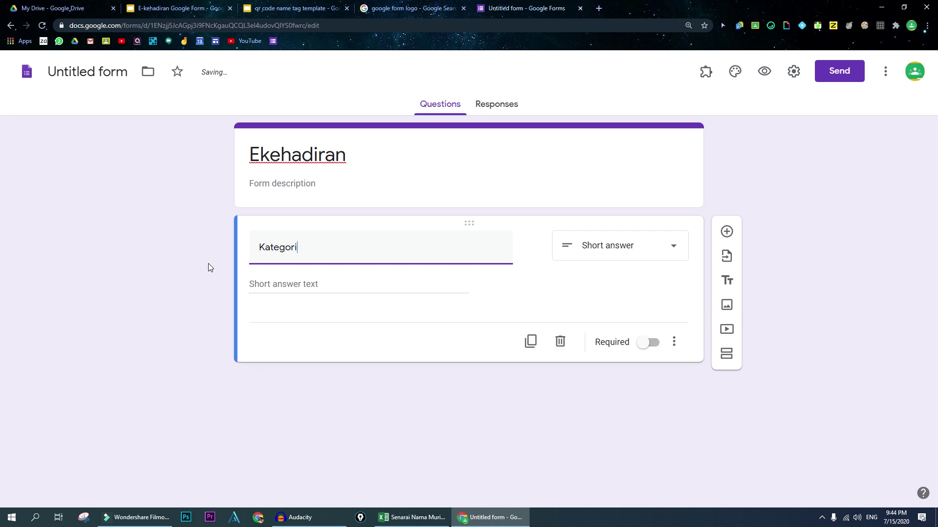
Duplicate the question into copies named Nama and Tahun
{"action": "left_click", "coordinate": [530, 342]}
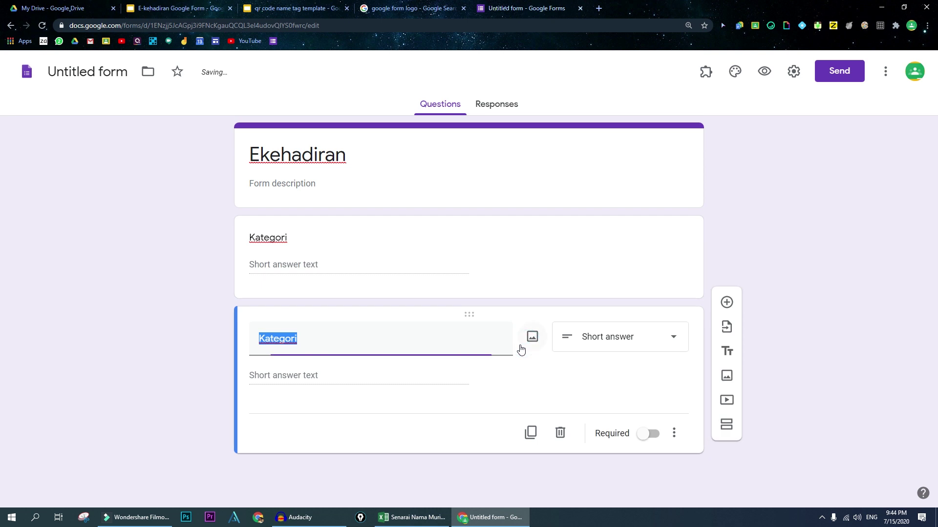
{"action": "type", "text": "Nama"}
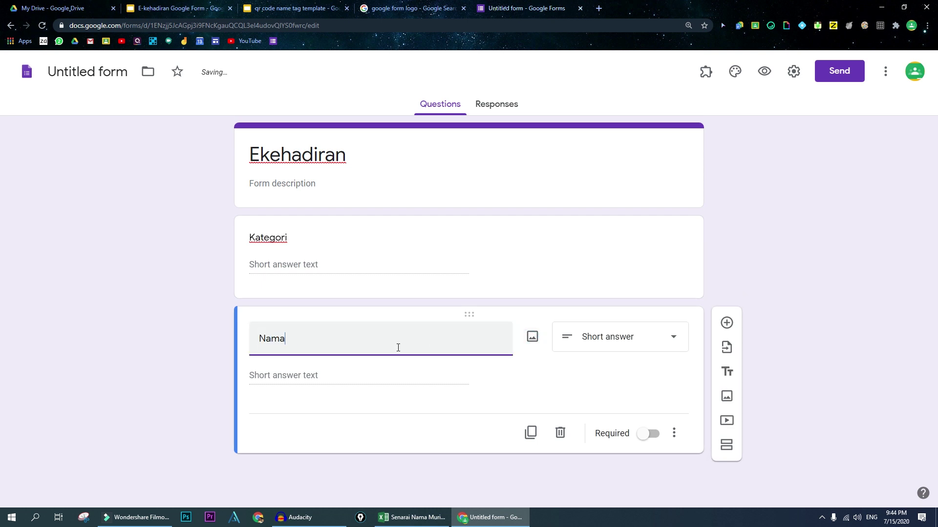
{"action": "left_click", "coordinate": [531, 433]}
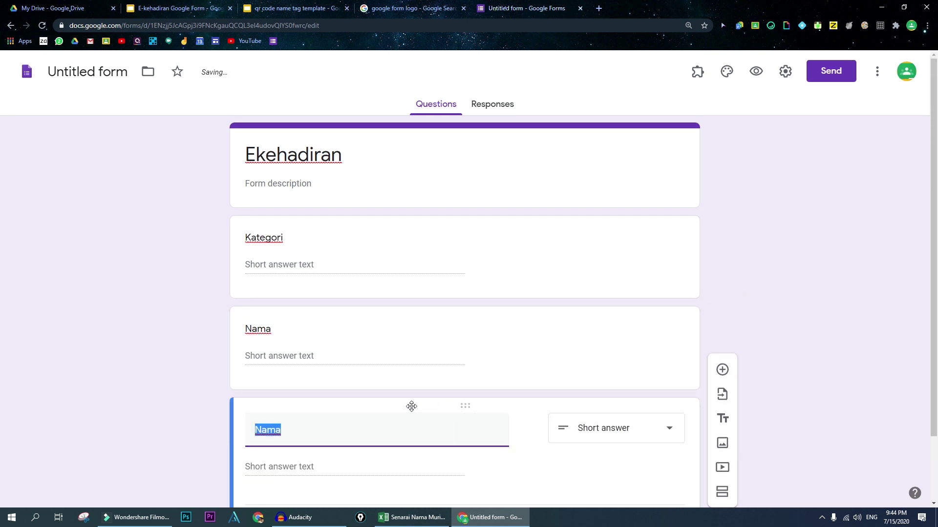
{"action": "type", "text": "Tahun"}
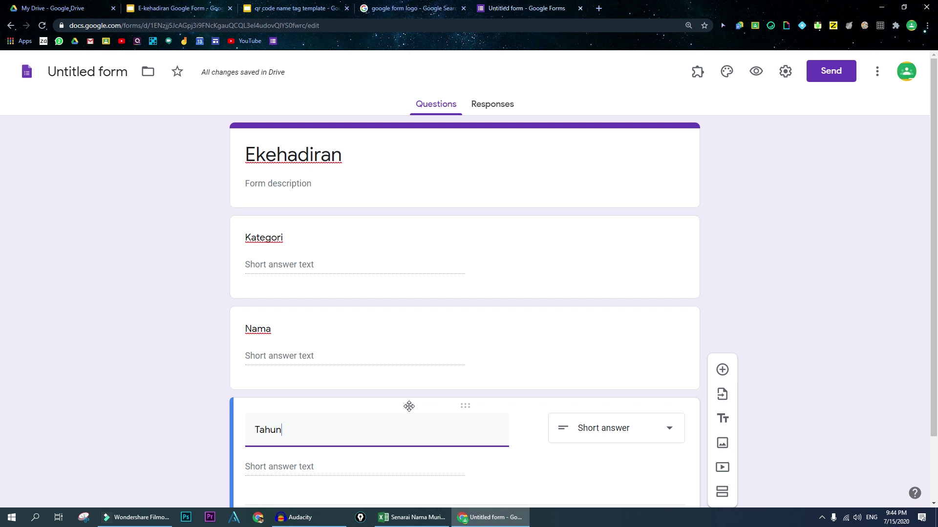
Check the Kategori, Nama and Tahun questions and add a fourth copy named Suhu
{"action": "left_click", "coordinate": [462, 291]}
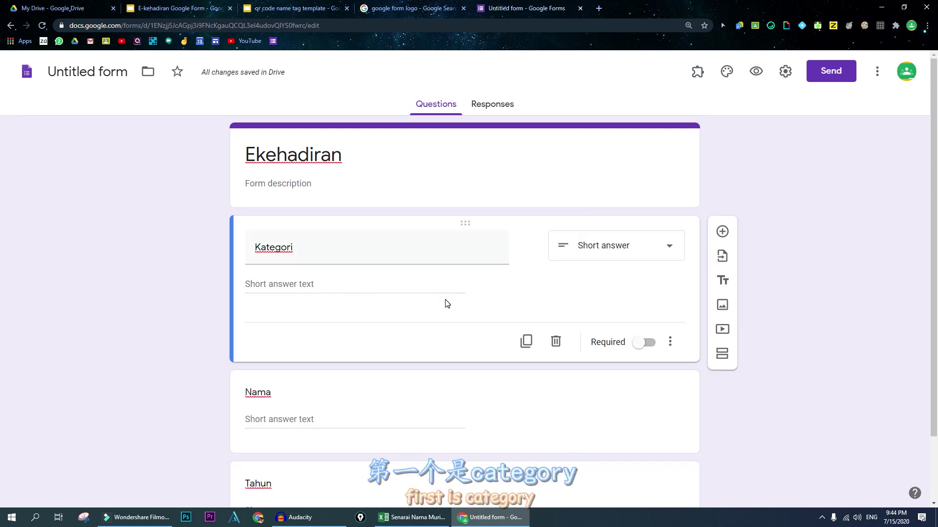
{"action": "scroll", "coordinate": [445, 312], "scroll_direction": "down", "scroll_amount": 1}
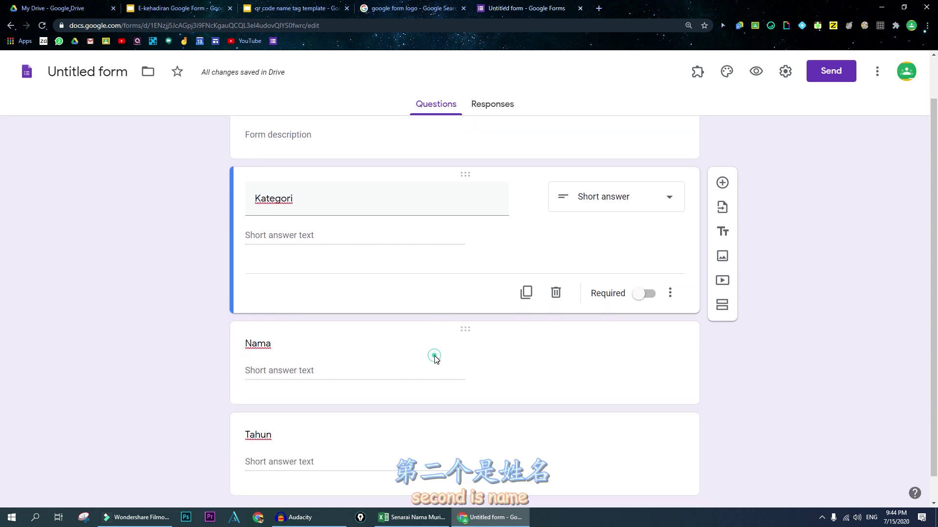
{"action": "left_click", "coordinate": [436, 360]}
{"action": "left_click", "coordinate": [427, 419]}
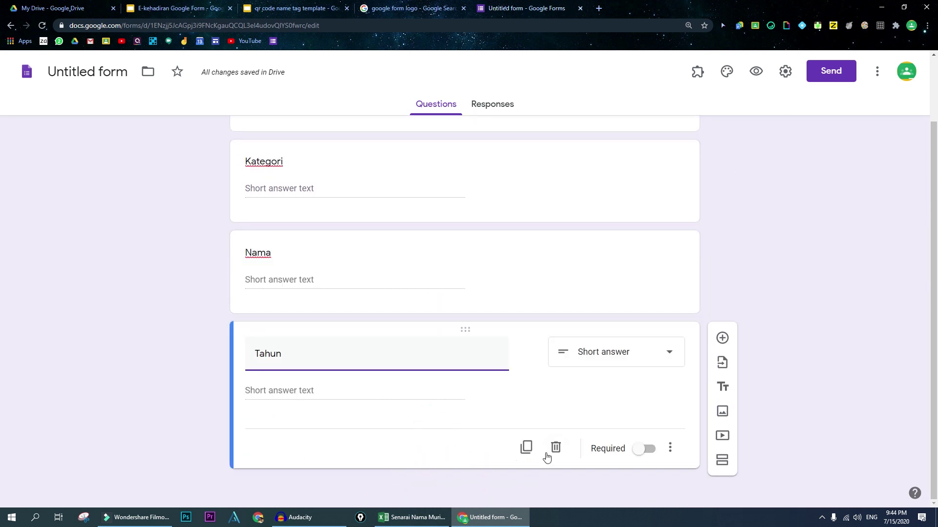
{"action": "left_click", "coordinate": [527, 447]}
{"action": "type", "text": "Suhu"}
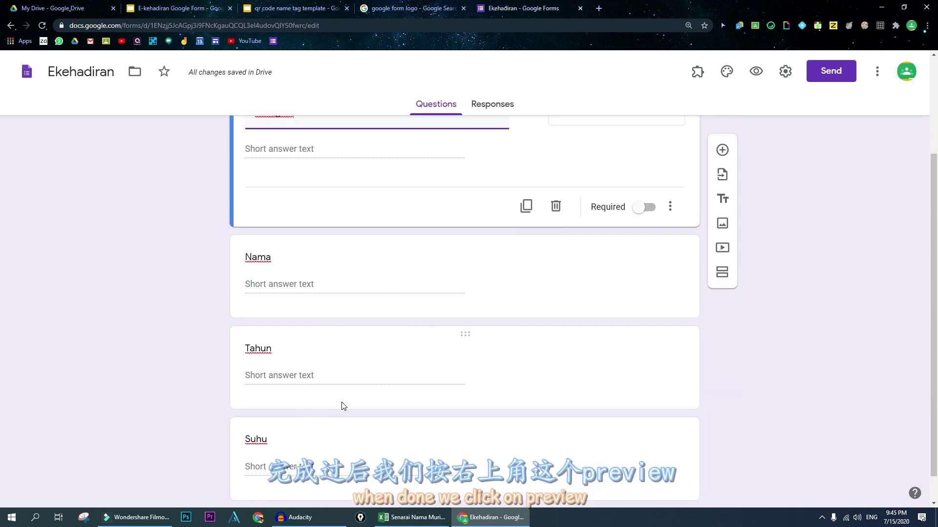
{"action": "scroll", "coordinate": [343, 406], "scroll_direction": "up", "scroll_amount": 3}
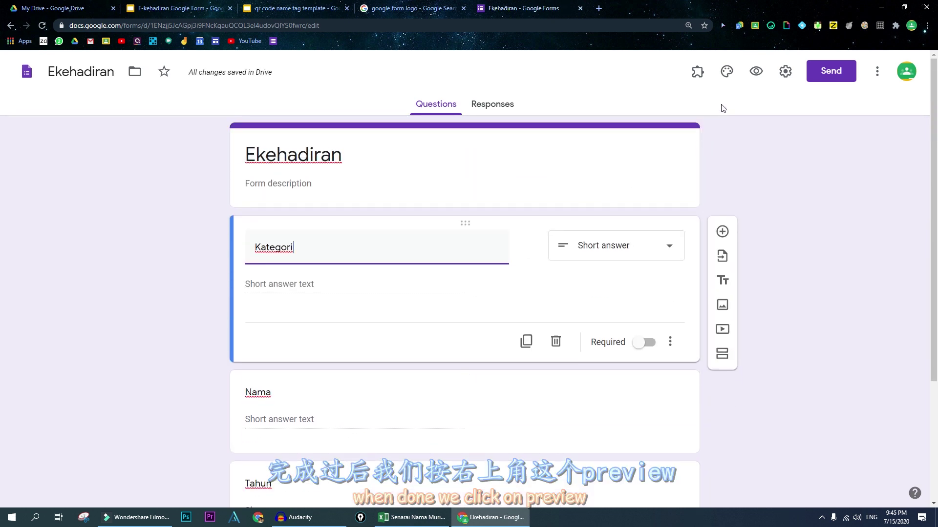
Preview the form and submit a test answer: Guru, a teacher's name, and null for Tahun
{"action": "left_click", "coordinate": [756, 72]}
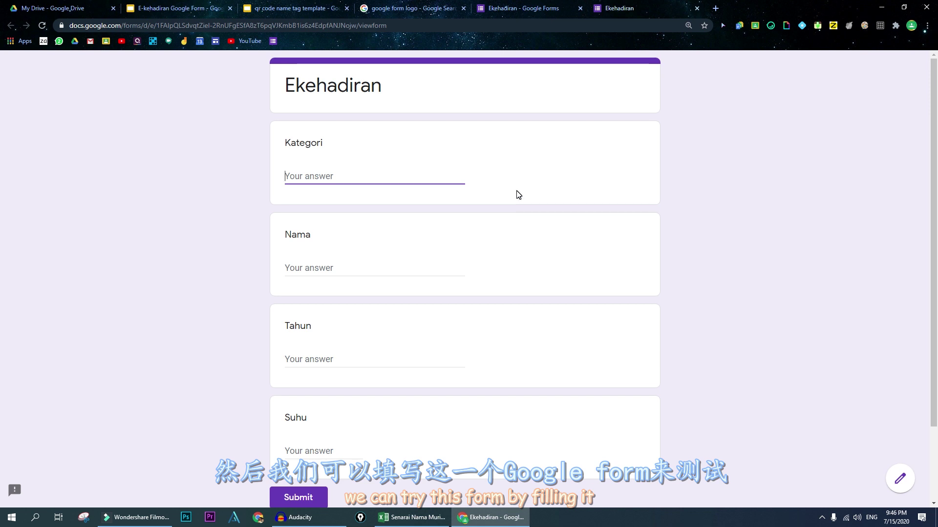
{"action": "type", "text": "S"}
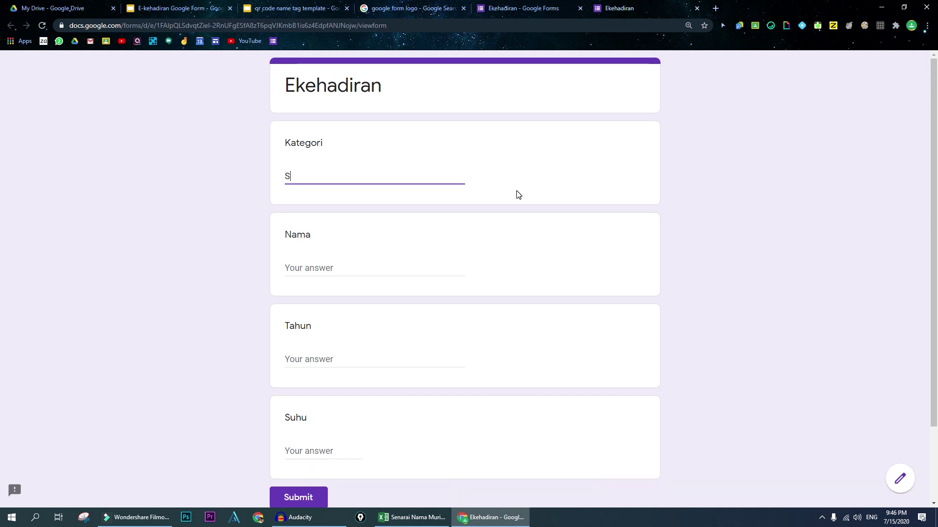
{"action": "key", "text": "BackSpace"}
{"action": "type", "text": "Guru"}
{"action": "key", "text": "Tab"}
{"action": "type", "text": "Go"}
{"action": "key", "text": "BackSpace"}
{"action": "key", "text": "BackSpace"}
{"action": "type", "text": "Sir Goh"}
{"action": "key", "text": "Tab"}
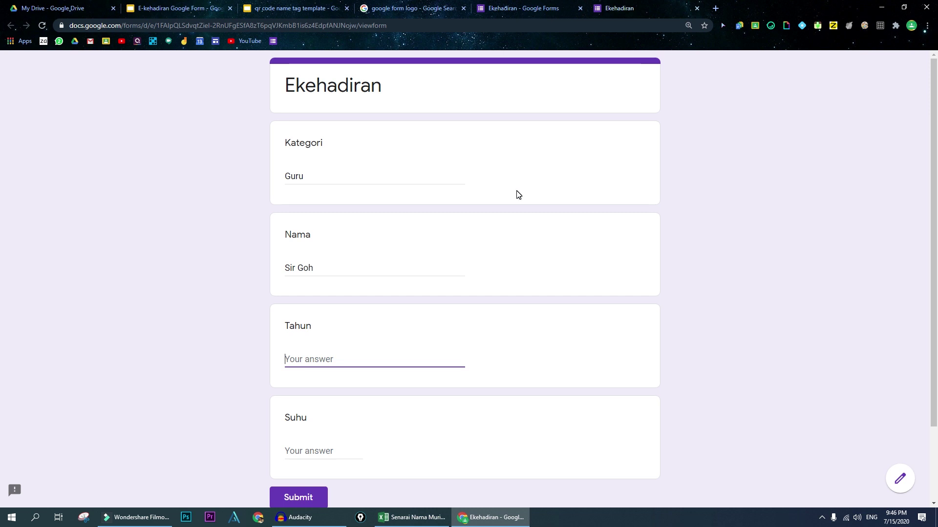
{"action": "type", "text": "null"}
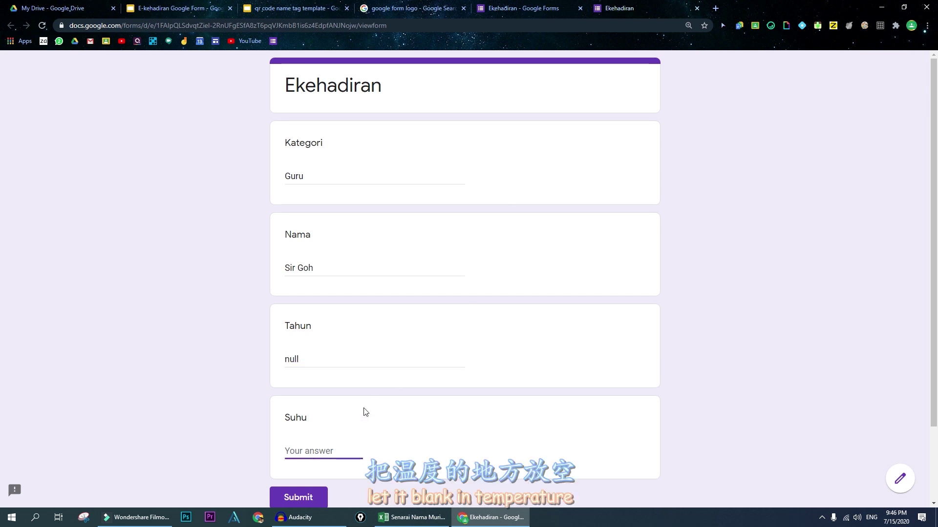
{"action": "left_click", "coordinate": [305, 499]}
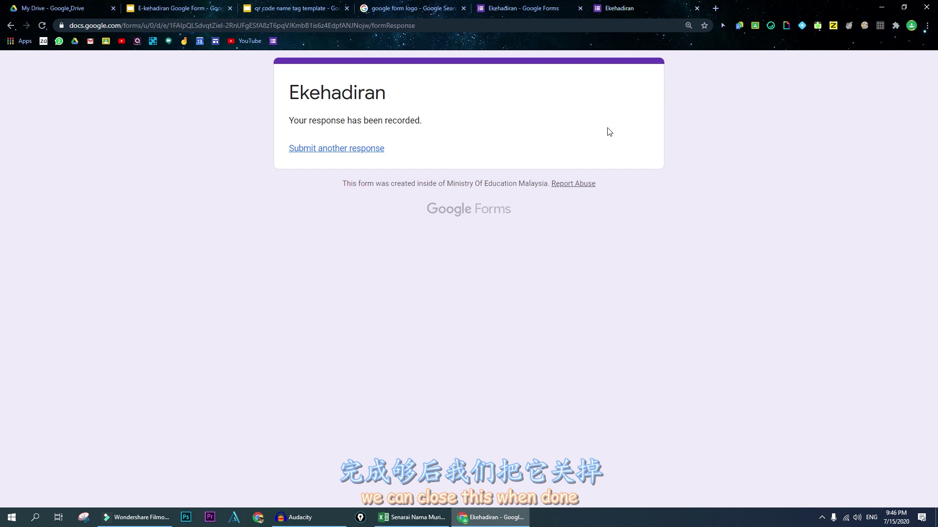
{"action": "left_click", "coordinate": [696, 8]}
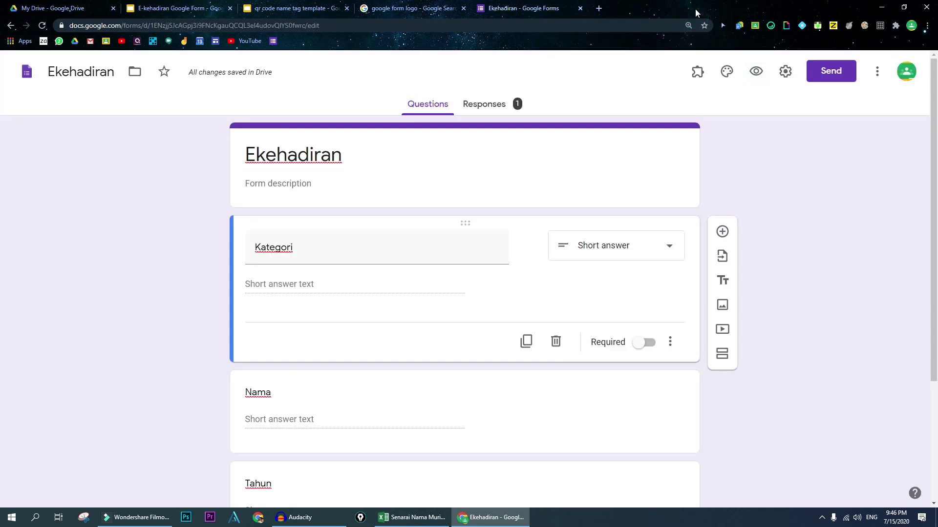
Link the form's responses to a new 'Ekehadiran (Responses)' spreadsheet
{"action": "left_click", "coordinate": [500, 108]}
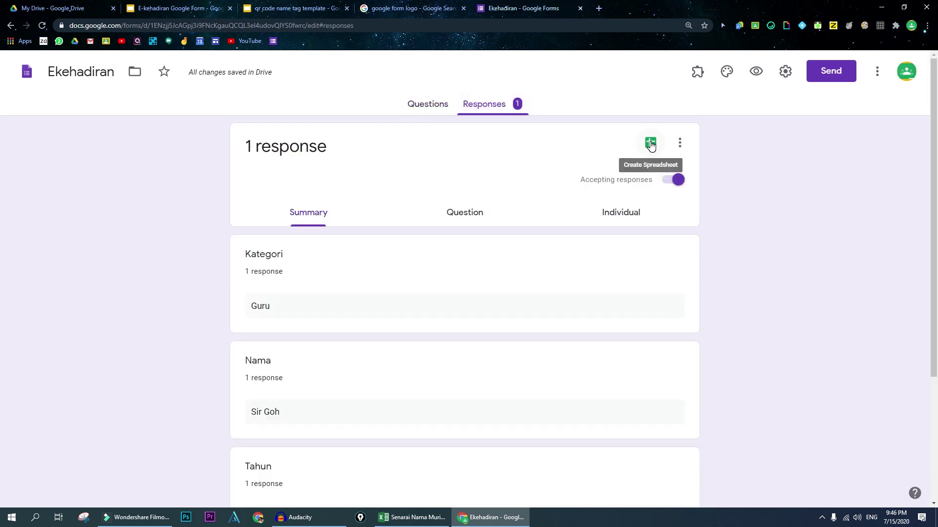
{"action": "left_click", "coordinate": [649, 143]}
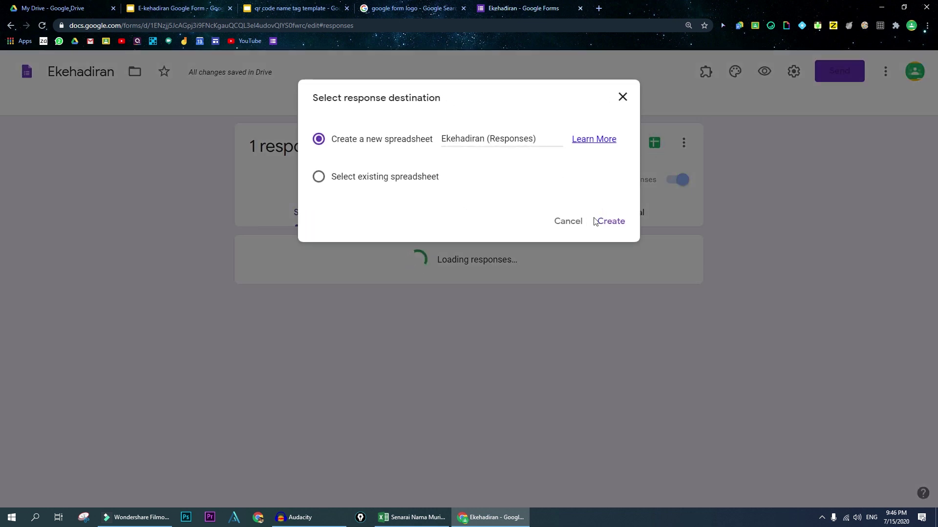
{"action": "left_click", "coordinate": [608, 228]}
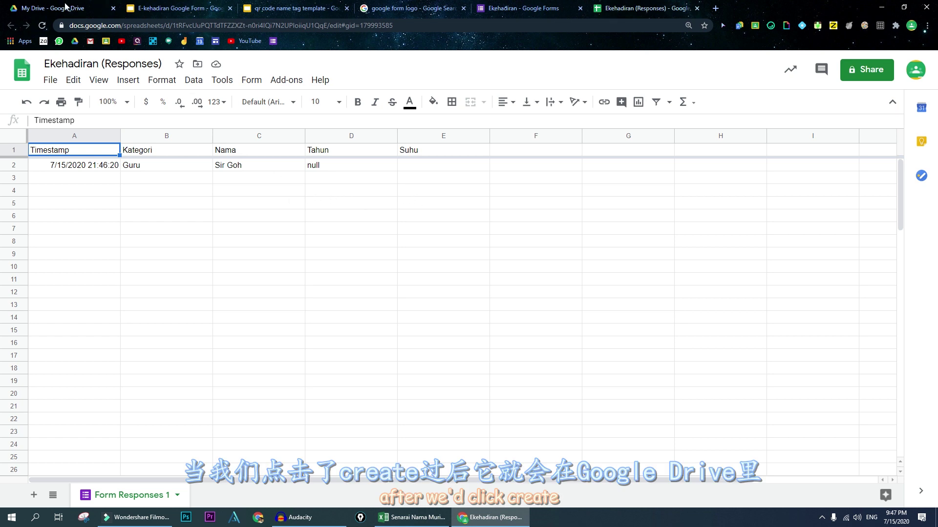
Add a second sheet to the responses spreadsheet and name it 'data'
{"action": "left_click", "coordinate": [69, 8]}
{"action": "scroll", "coordinate": [239, 264], "scroll_direction": "down", "scroll_amount": 1}
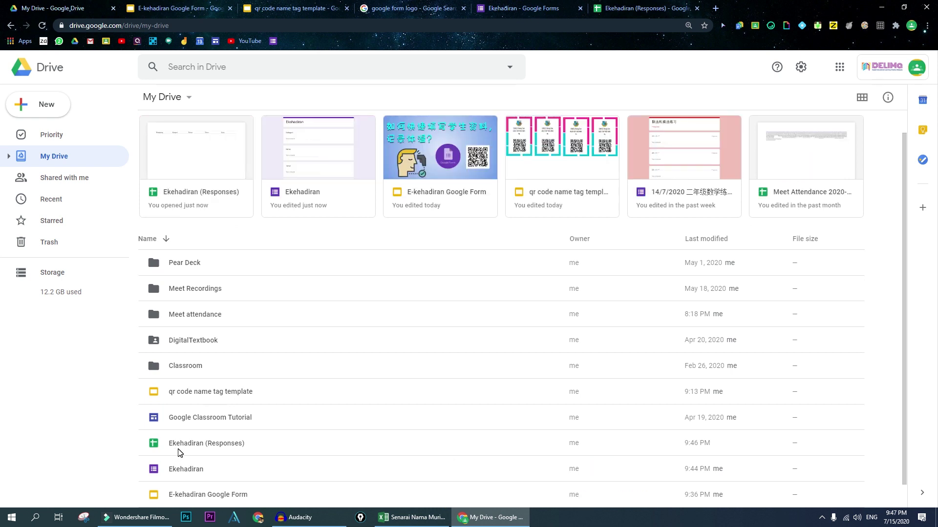
{"action": "left_click", "coordinate": [652, 8]}
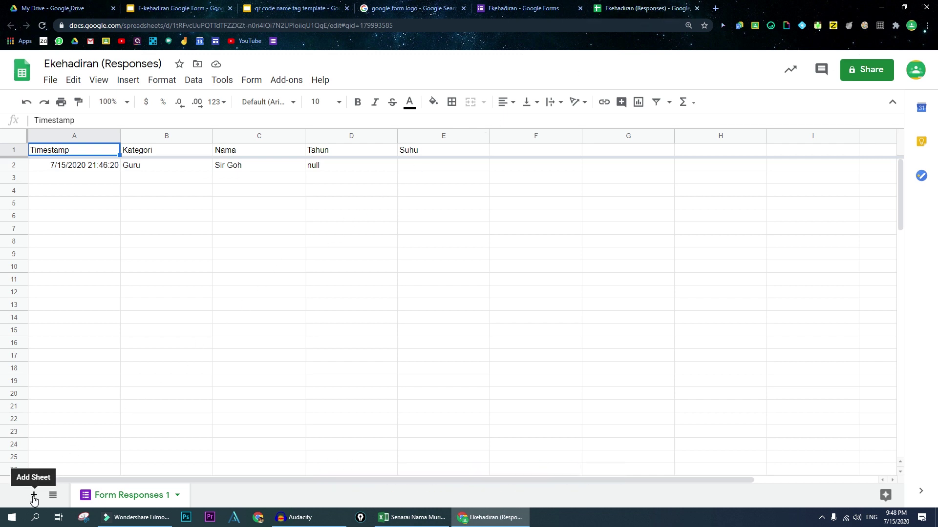
{"action": "left_click", "coordinate": [34, 496]}
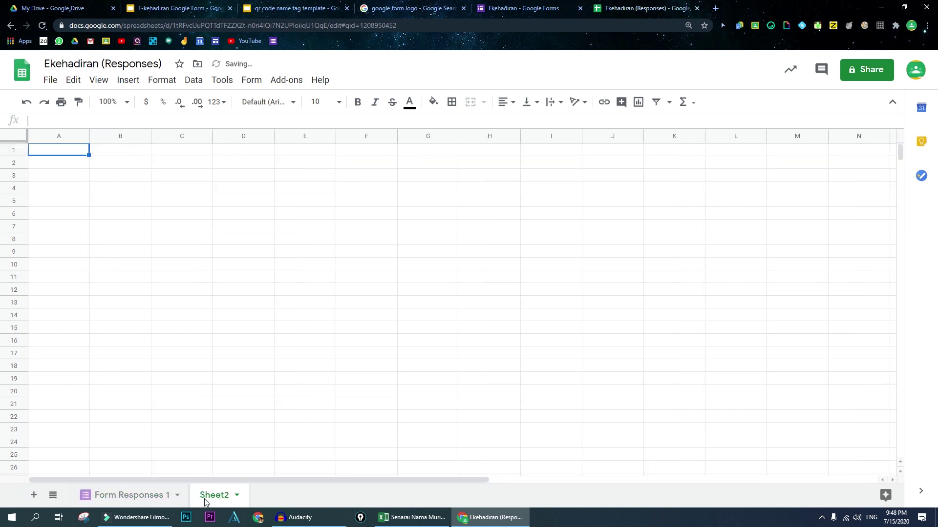
{"action": "double_click", "coordinate": [215, 495]}
{"action": "type", "text": "data"}
{"action": "key", "text": "Return"}
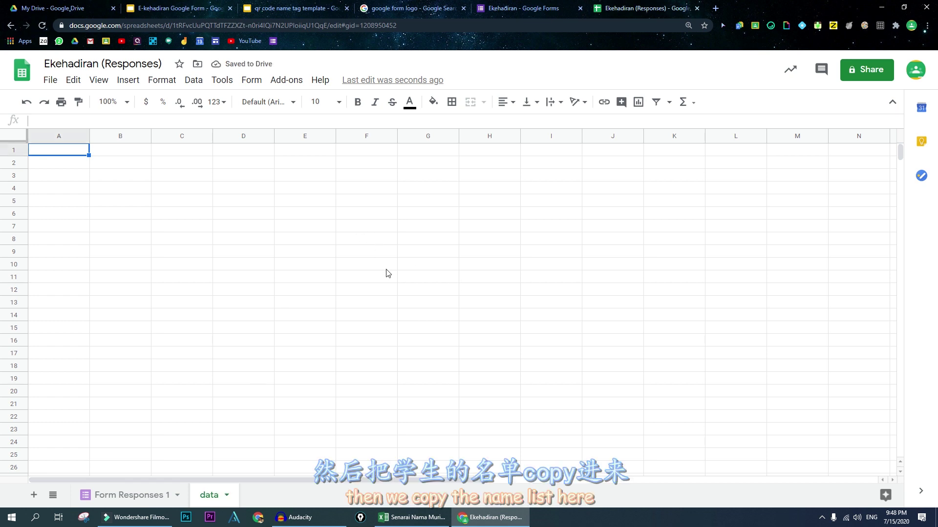
Copy the selected pupil list in Excel
{"action": "left_click", "coordinate": [420, 515]}
{"action": "key", "text": "ctrl+c"}
{"action": "scroll", "coordinate": [54, 125], "scroll_direction": "up", "scroll_amount": 3}
Copy Excel range A1:C53 with its Kategori, Nama, Kelas headers into the data sheet
{"action": "left_click_drag", "start_coordinate": [54, 124], "coordinate": [397, 507]}
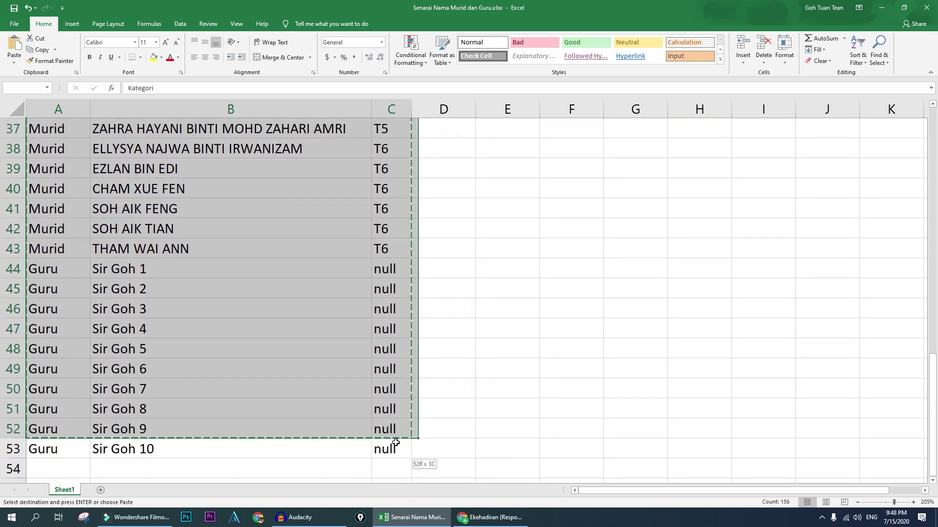
{"action": "left_click_drag", "start_coordinate": [396, 507], "coordinate": [421, 414]}
{"action": "key", "text": "ctrl+c"}
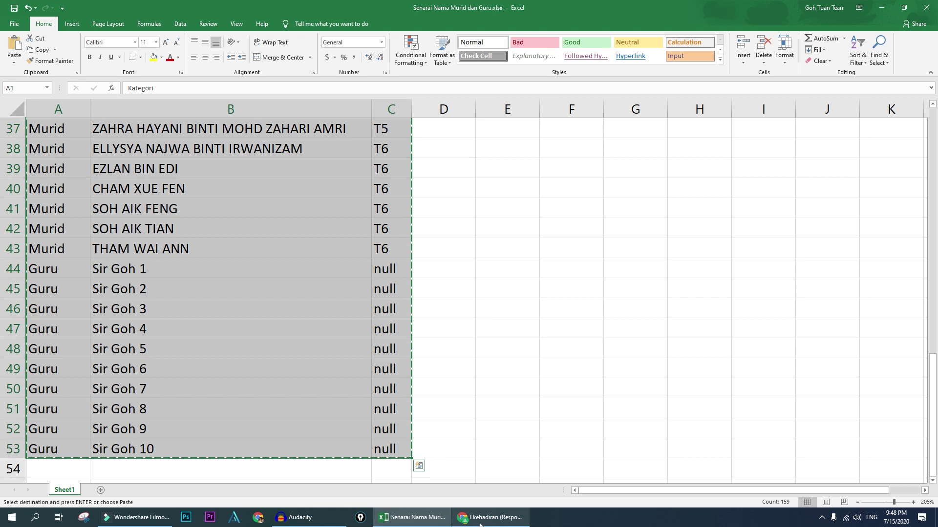
{"action": "left_click", "coordinate": [471, 516]}
{"action": "key", "text": "ctrl+v"}
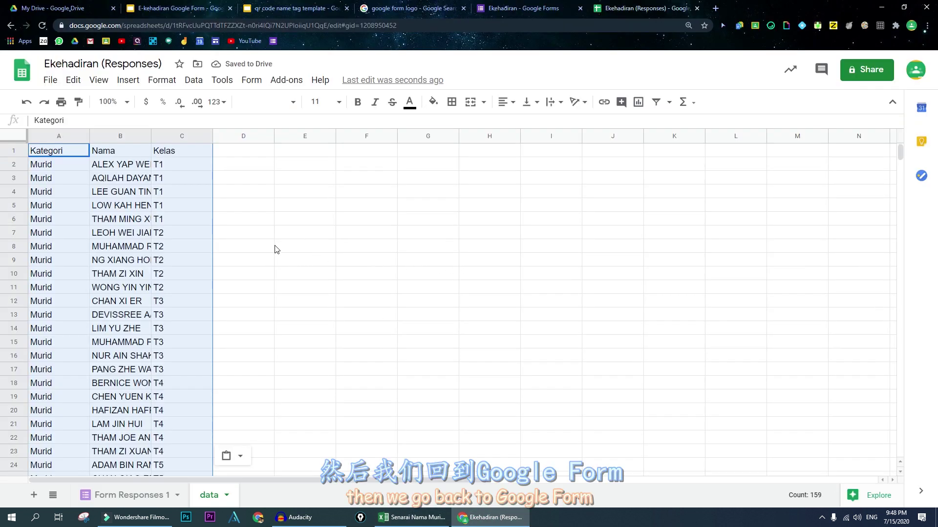
Open Get pre-filled link from the Ekehadiran form's More menu
{"action": "left_click", "coordinate": [507, 11]}
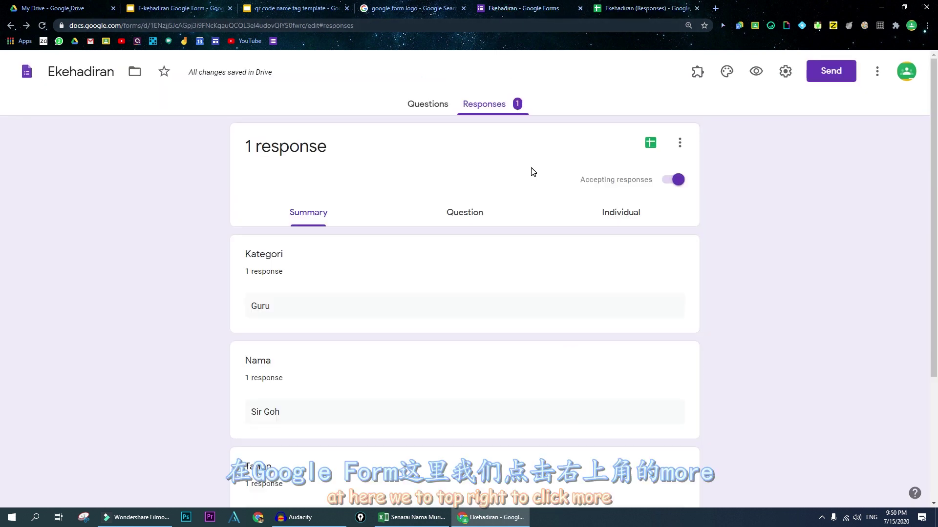
{"action": "left_click", "coordinate": [877, 77]}
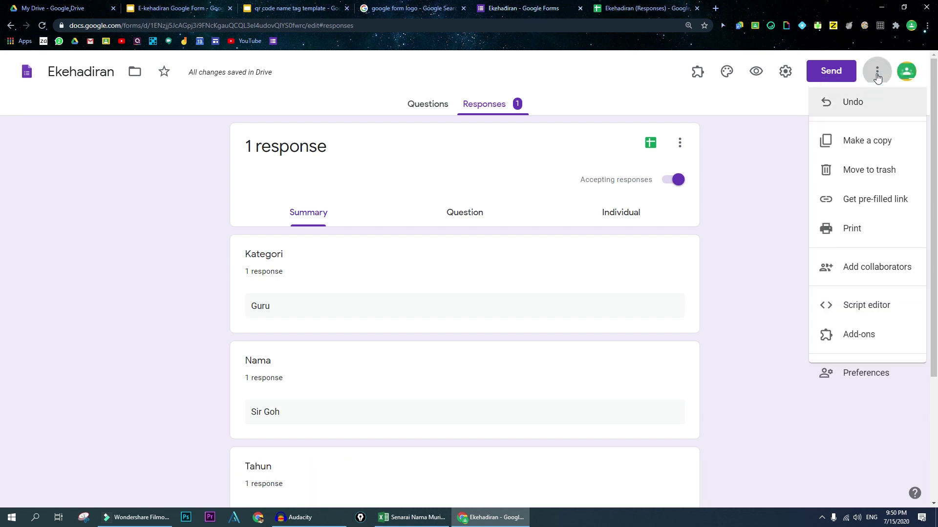
{"action": "left_click", "coordinate": [868, 205]}
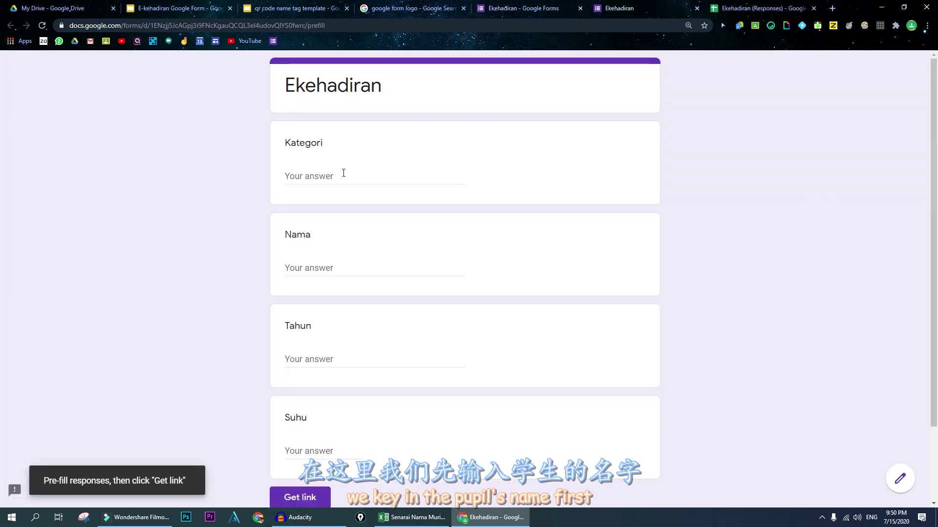
Pre-fill Kategori as Murid, Nama with a pupil's name and Tahun as T1, leaving Suhu blank
{"action": "left_click", "coordinate": [340, 175]}
{"action": "type", "text": "Murid"}
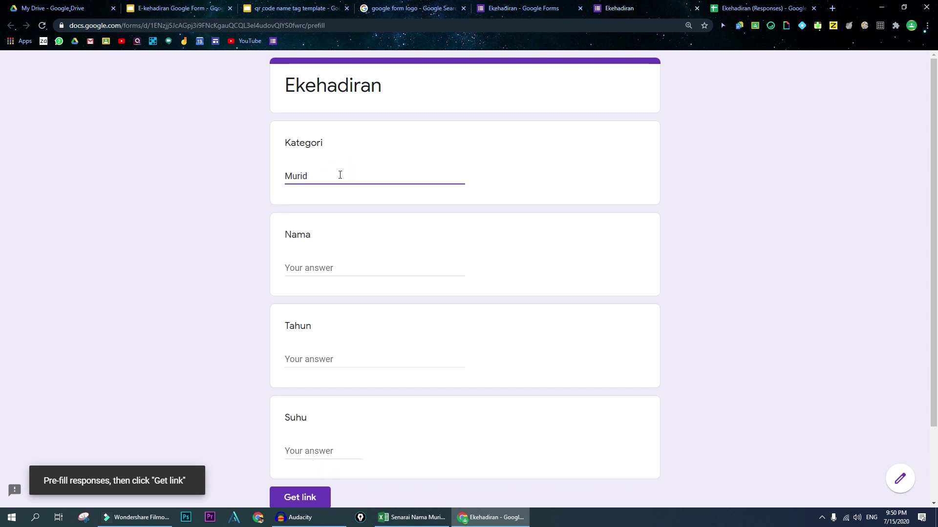
{"action": "key", "text": "Tab"}
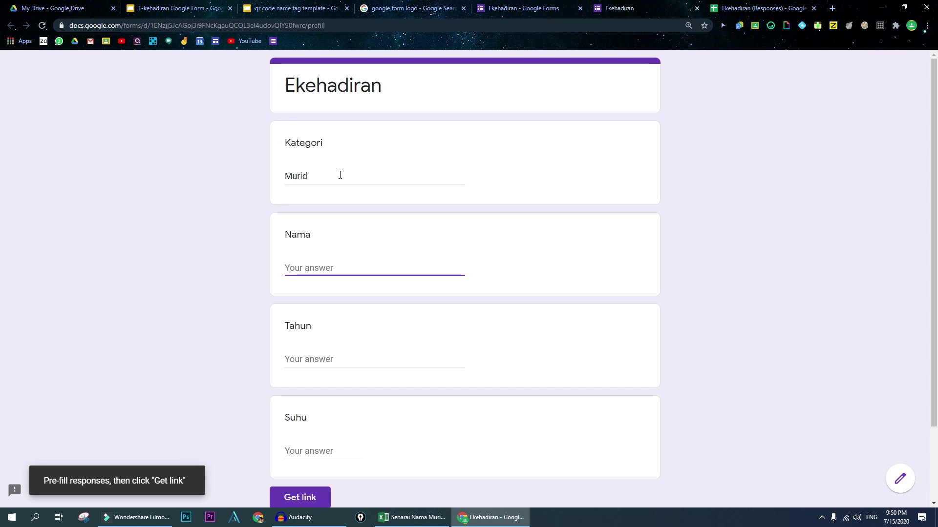
{"action": "type", "text": "Alex S"}
{"action": "key", "text": "BackSpace"}
{"action": "key", "text": "Tab"}
{"action": "type", "text": "T1"}
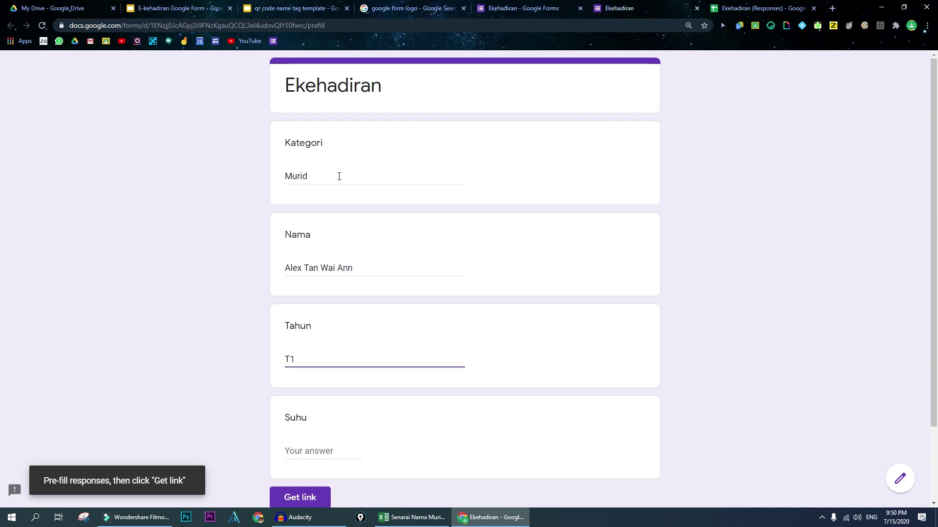
{"action": "scroll", "coordinate": [339, 176], "scroll_direction": "down", "scroll_amount": 2}
{"action": "left_click", "coordinate": [309, 355]}
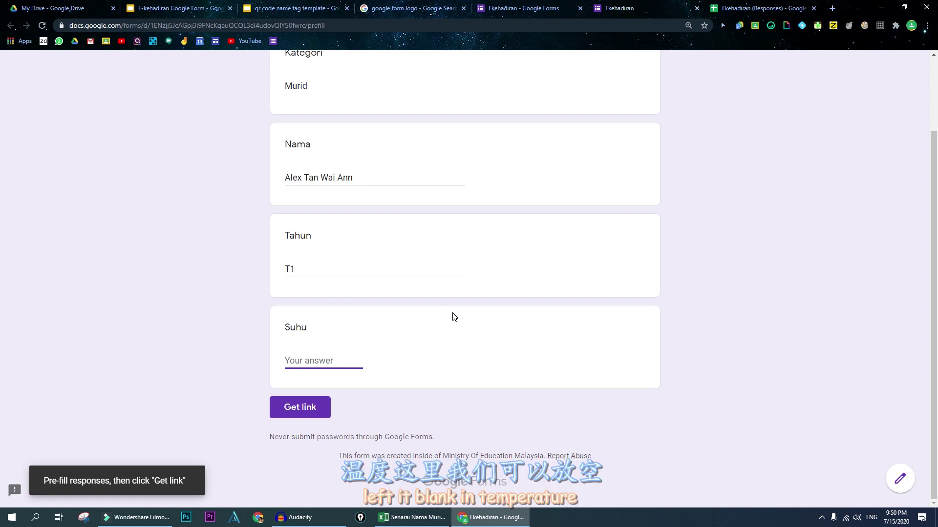
Generate the pre-filled link and copy it to the clipboard
{"action": "left_click", "coordinate": [304, 414]}
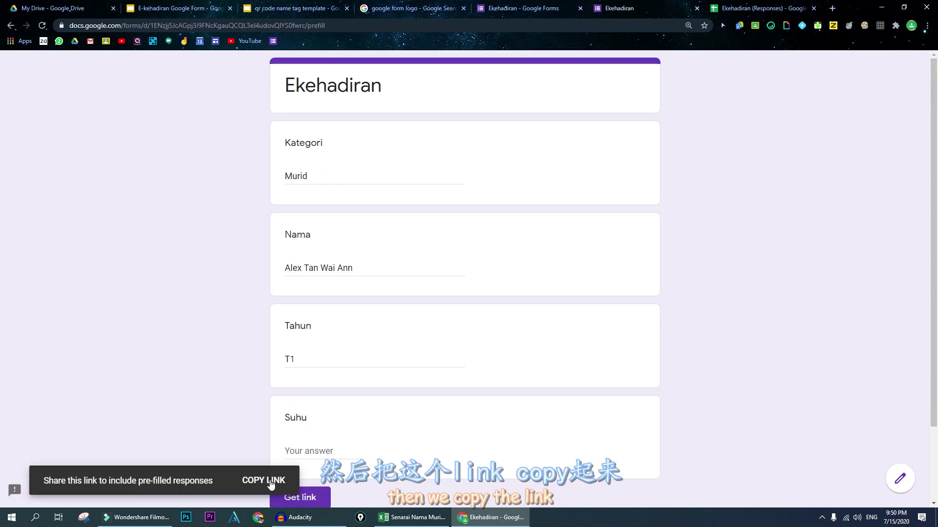
{"action": "left_click", "coordinate": [271, 481]}
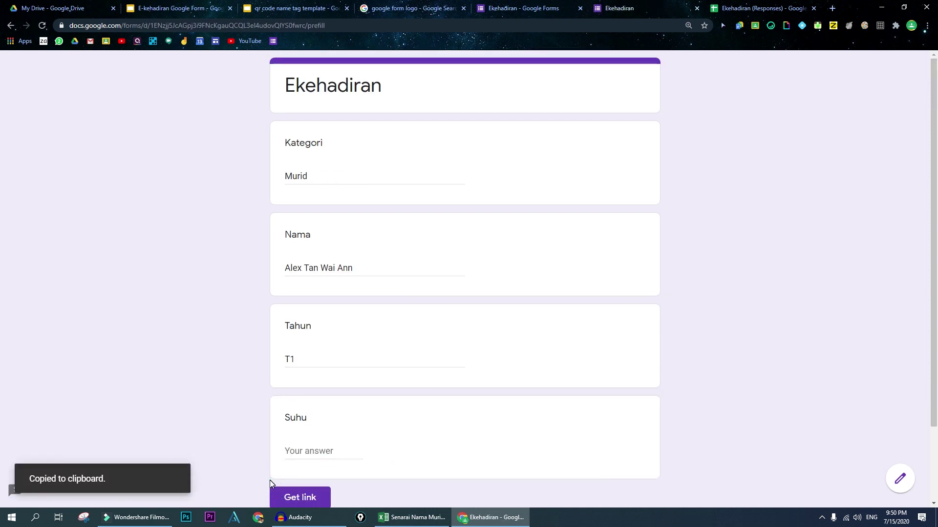
{"action": "left_click", "coordinate": [37, 518]}
Paste the pre-filled link into a new Notepad note and select all of it
{"action": "type", "text": "note"}
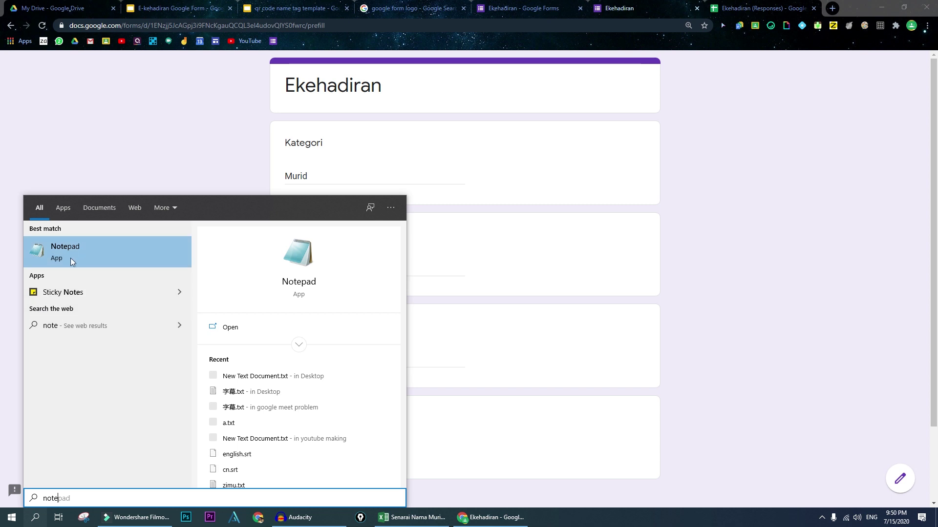
{"action": "left_click", "coordinate": [72, 262]}
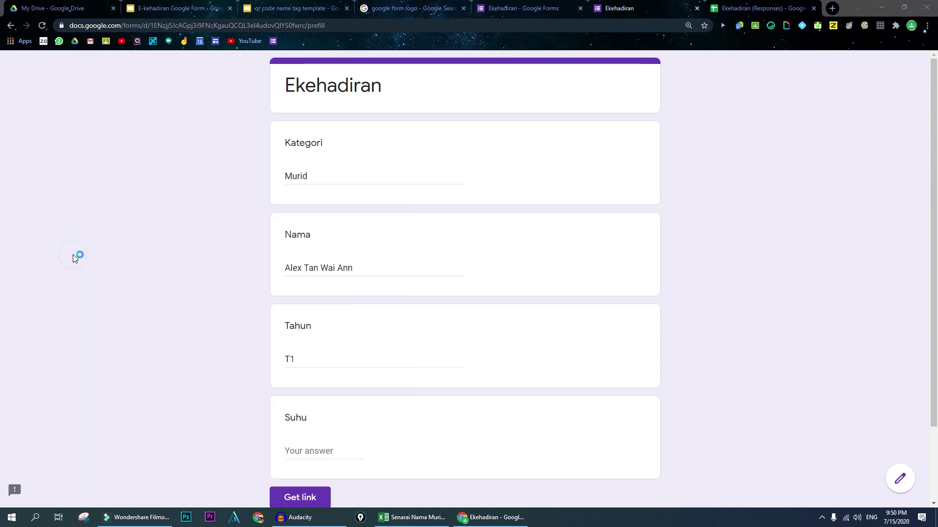
{"action": "right_click", "coordinate": [355, 113]}
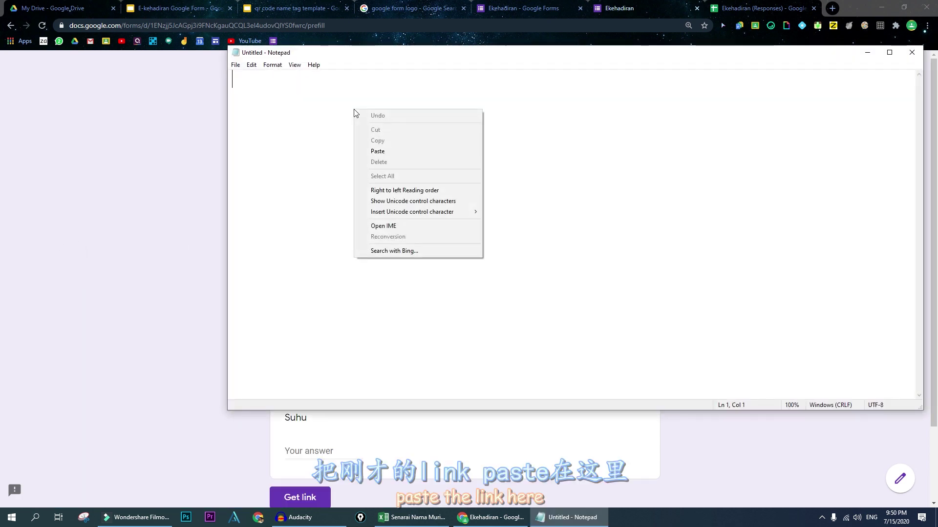
{"action": "left_click", "coordinate": [388, 151]}
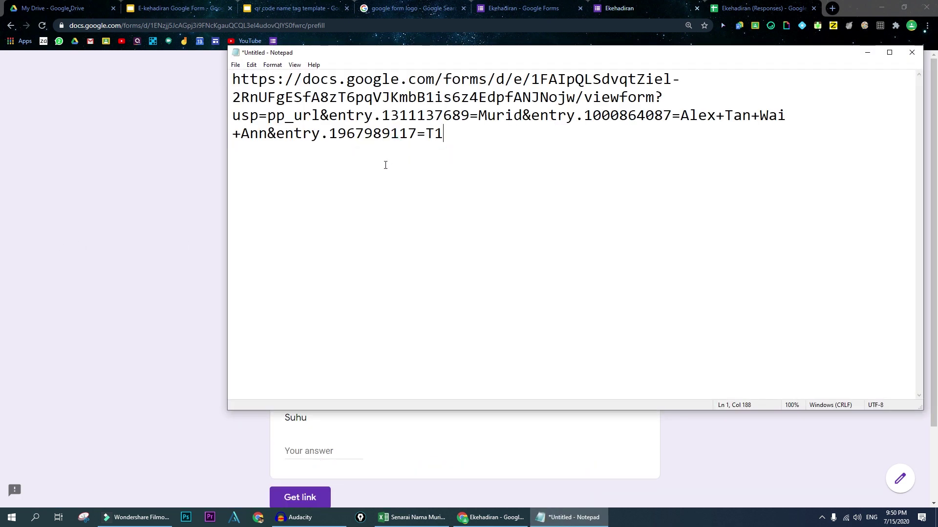
{"action": "key", "text": "ctrl+a"}
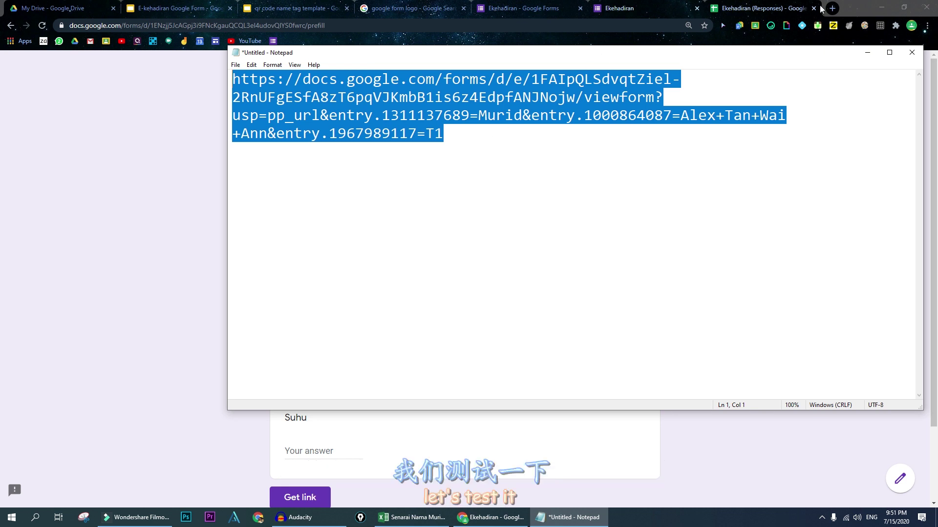
Open the pre-filled link in a new tab and confirm it shows Murid, the pupil's name and T1
{"action": "left_click", "coordinate": [833, 8]}
{"action": "right_click", "coordinate": [393, 25]}
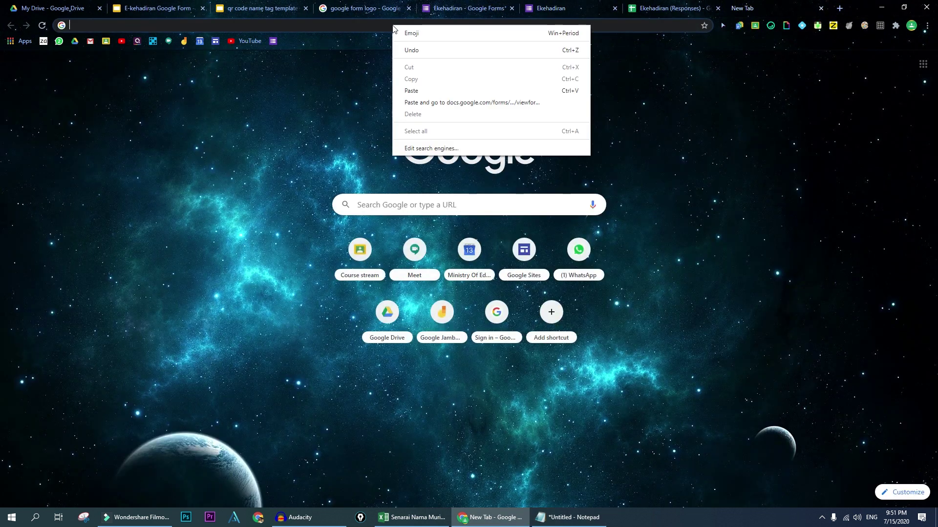
{"action": "left_click", "coordinate": [423, 104]}
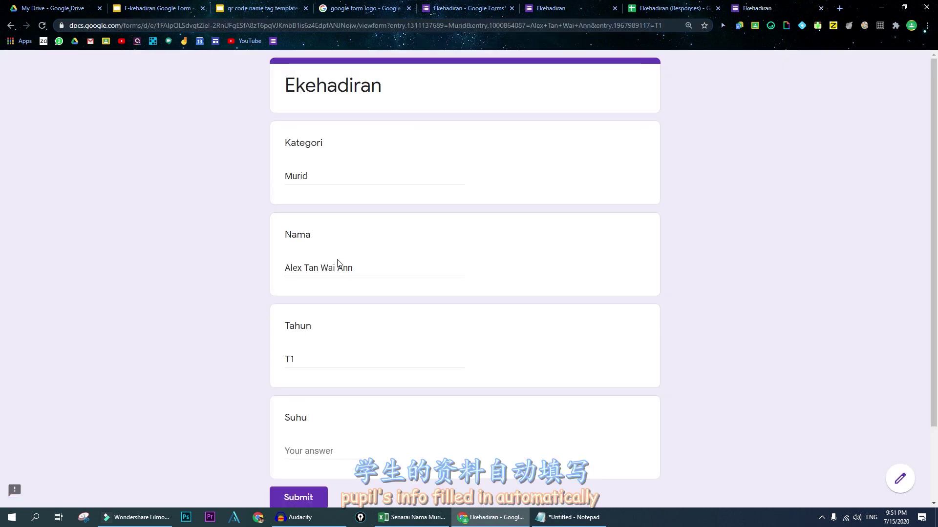
{"action": "scroll", "coordinate": [324, 374], "scroll_direction": "down", "scroll_amount": 2}
{"action": "scroll", "coordinate": [324, 375], "scroll_direction": "up", "scroll_amount": 2}
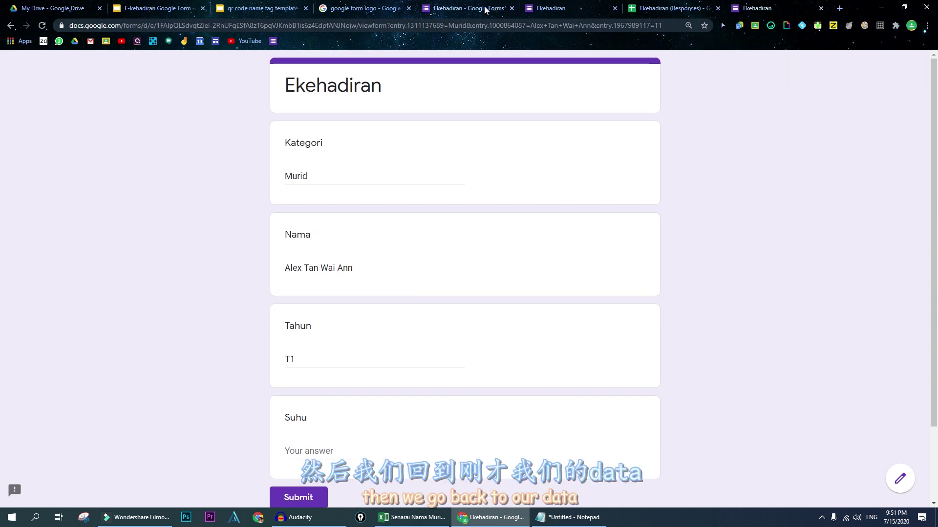
On the data sheet, add the 'link kategori' header in D1
{"action": "left_click", "coordinate": [654, 9]}
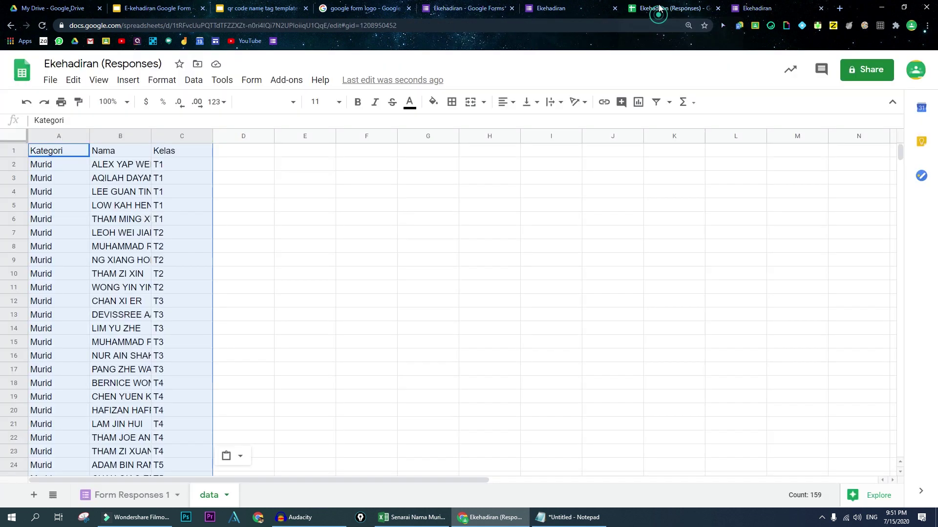
{"action": "left_click", "coordinate": [212, 500]}
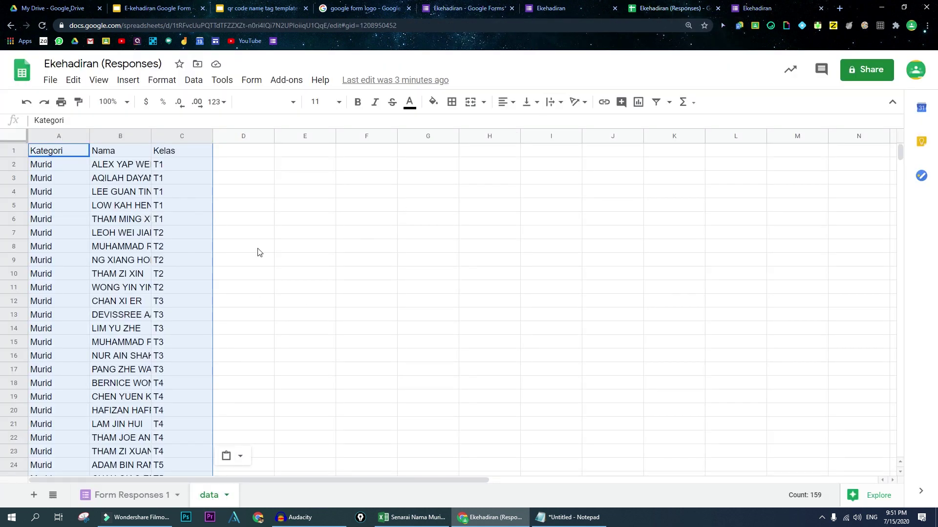
{"action": "left_click", "coordinate": [245, 151]}
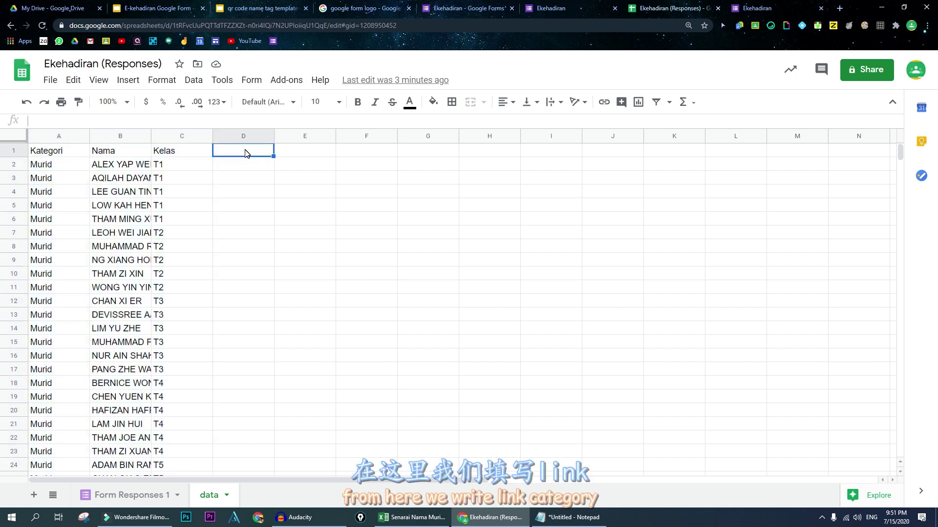
{"action": "type", "text": "link"}
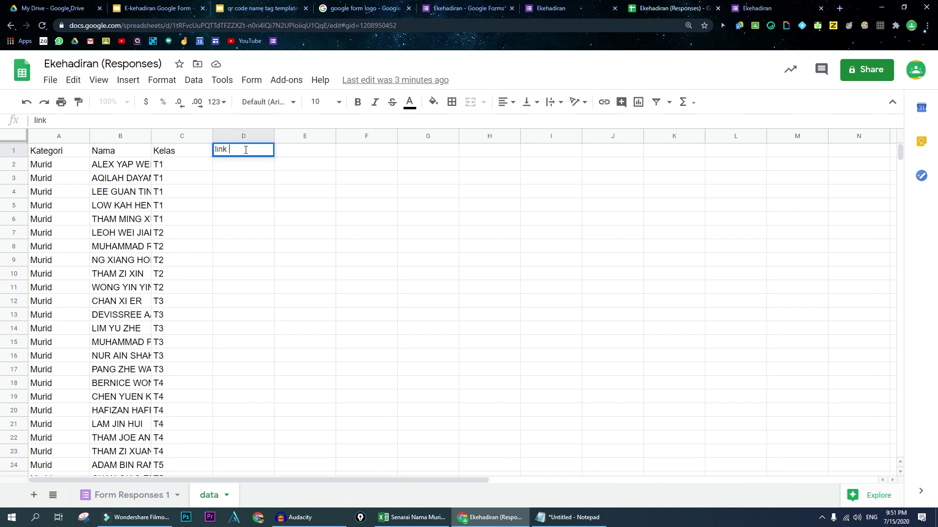
{"action": "type", "text": "gori"}
{"action": "left_click", "coordinate": [234, 164]}
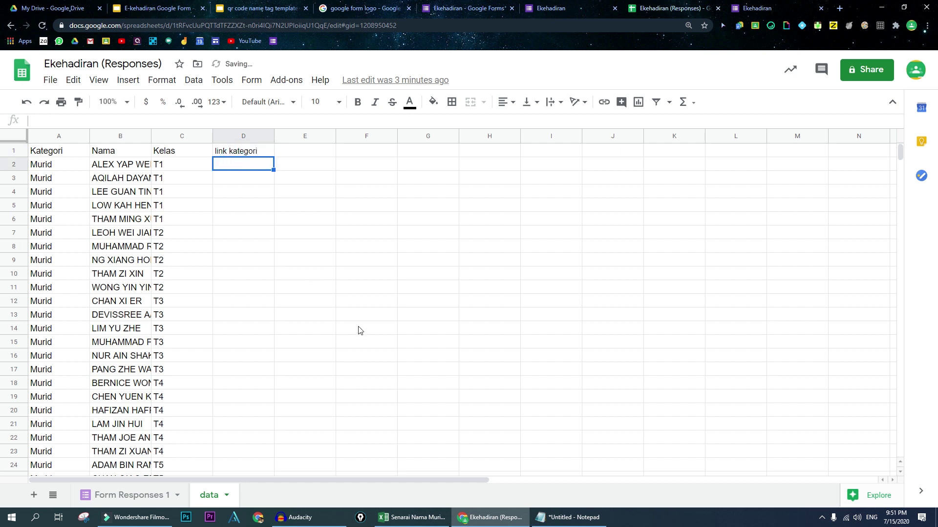
Paste the base form link ending 'entry.1311137689=' from the note into D2 and clip it
{"action": "left_click", "coordinate": [569, 517]}
{"action": "left_click_drag", "start_coordinate": [233, 79], "coordinate": [277, 78]}
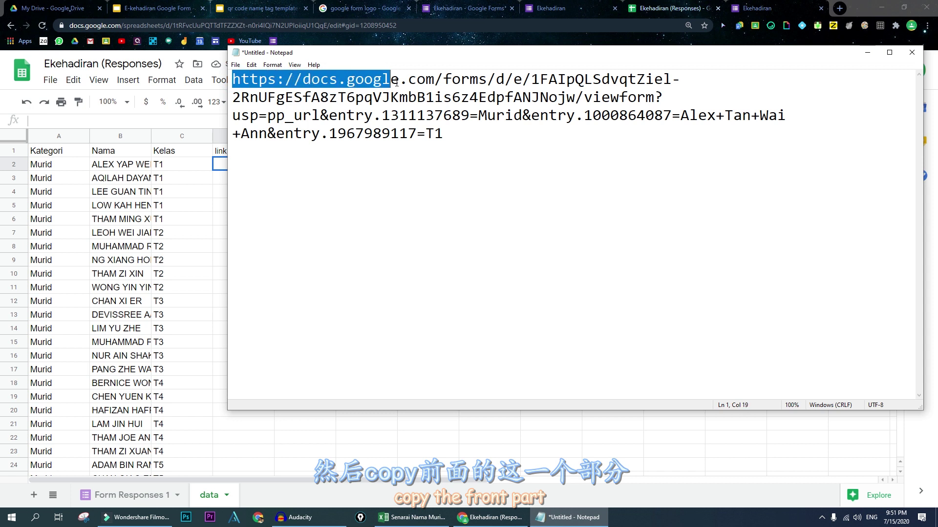
{"action": "mouse_move", "coordinate": [277, 78]}
{"action": "left_mouse_down"}
{"action": "mouse_move", "coordinate": [636, 80]}
{"action": "mouse_move", "coordinate": [402, 115]}
{"action": "mouse_move", "coordinate": [479, 115]}
{"action": "left_mouse_up"}
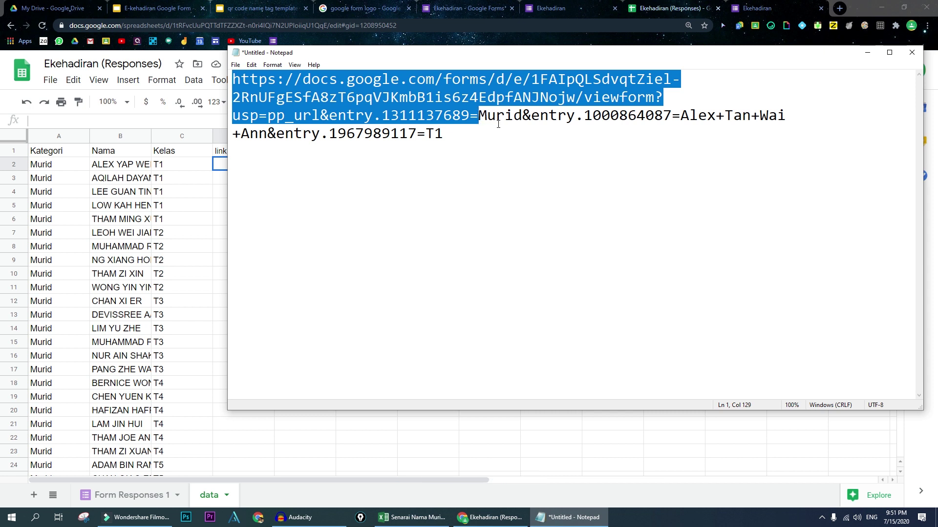
{"action": "right_click", "coordinate": [464, 115]}
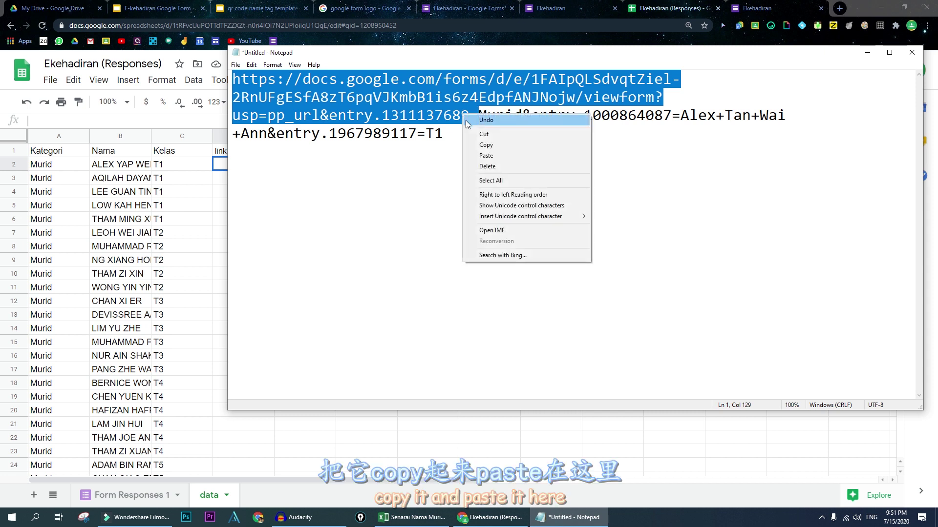
{"action": "left_click", "coordinate": [484, 141]}
{"action": "left_click", "coordinate": [219, 169]}
{"action": "right_click", "coordinate": [219, 168]}
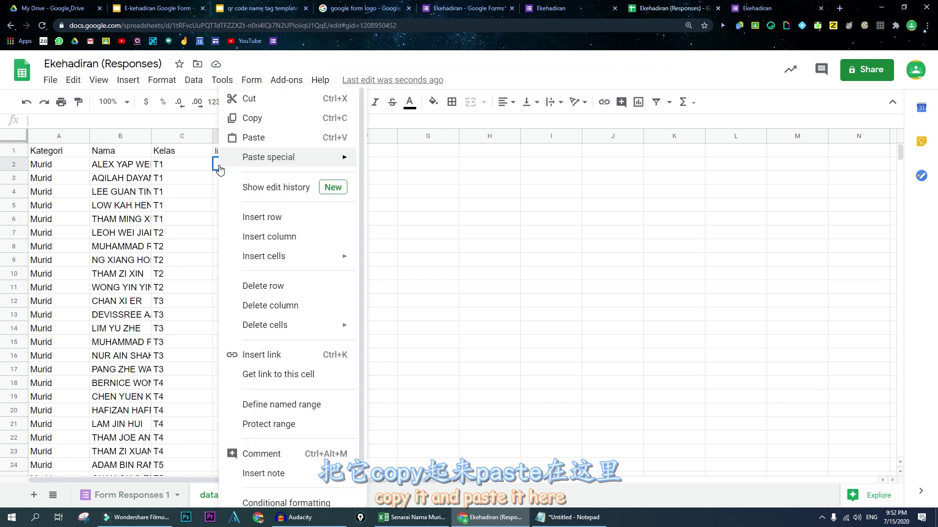
{"action": "left_click", "coordinate": [253, 138]}
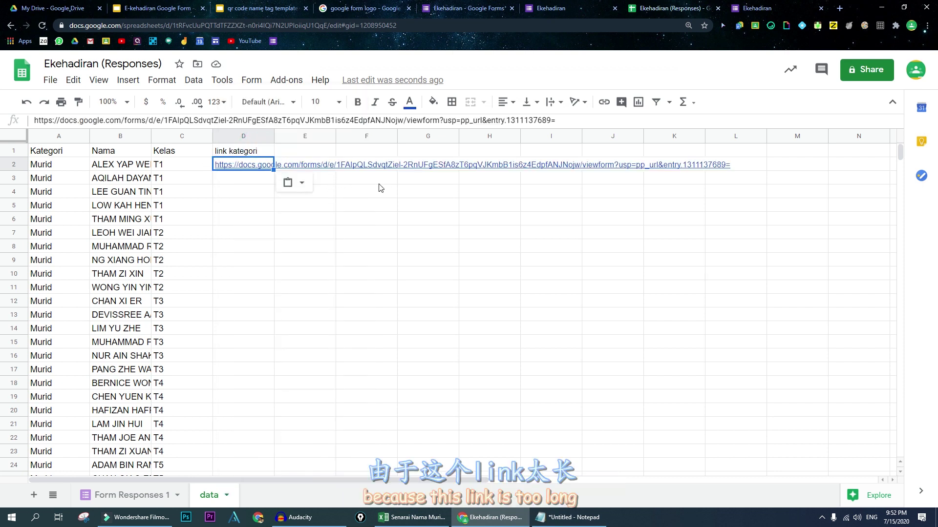
{"action": "left_click", "coordinate": [558, 105]}
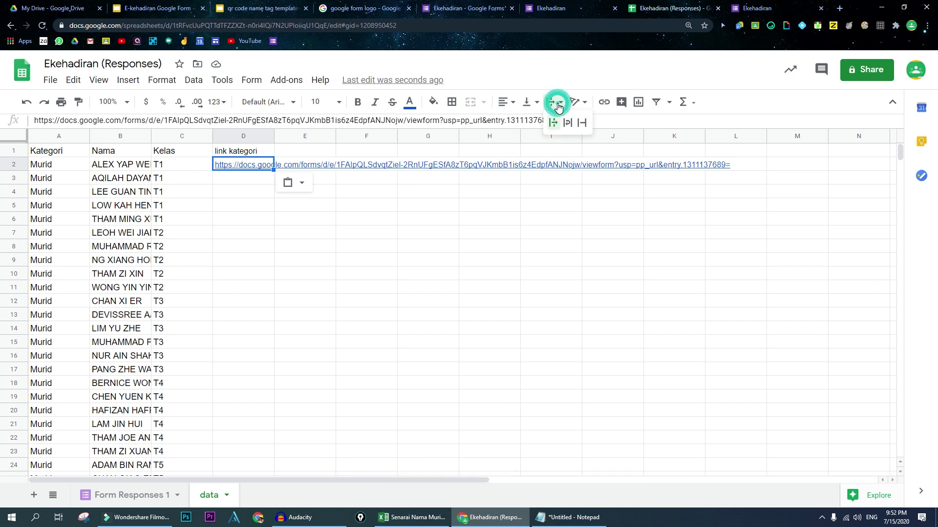
{"action": "left_click", "coordinate": [582, 128]}
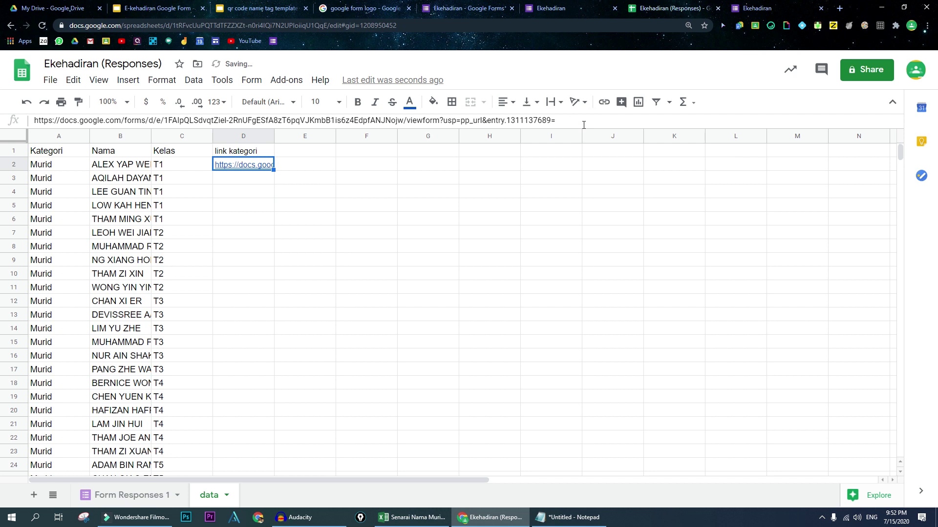
{"action": "key", "text": "Right"}
{"action": "left_click", "coordinate": [301, 151]}
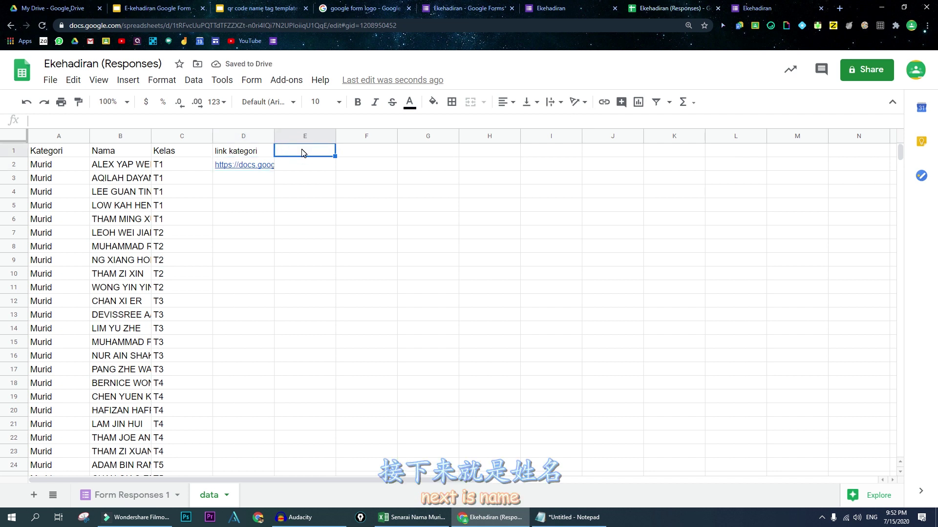
Head E1 'link nama' and paste the name parameter &entry.1000864087= into E2, clipped
{"action": "double_click", "coordinate": [302, 151]}
{"action": "type", "text": "nama"}
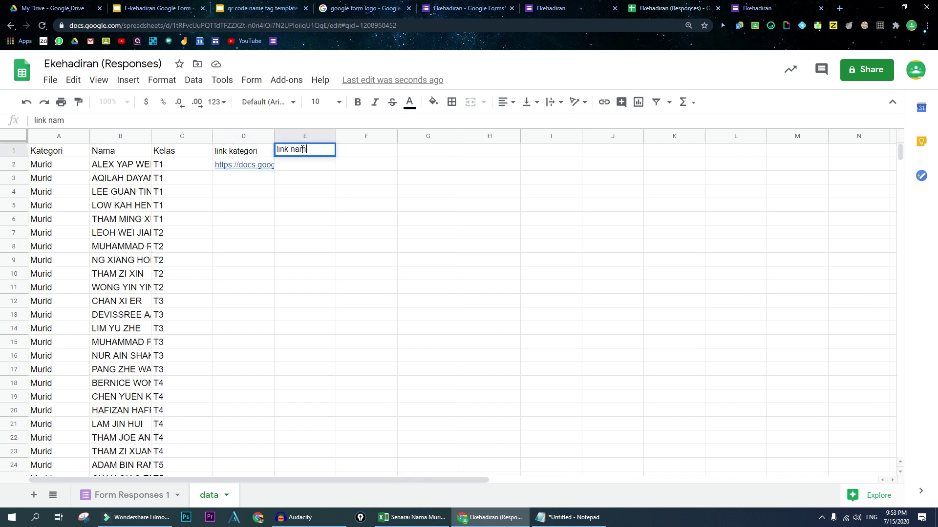
{"action": "mouse_move", "coordinate": [567, 518]}
{"action": "left_click", "coordinate": [579, 521]}
{"action": "left_click", "coordinate": [579, 523]}
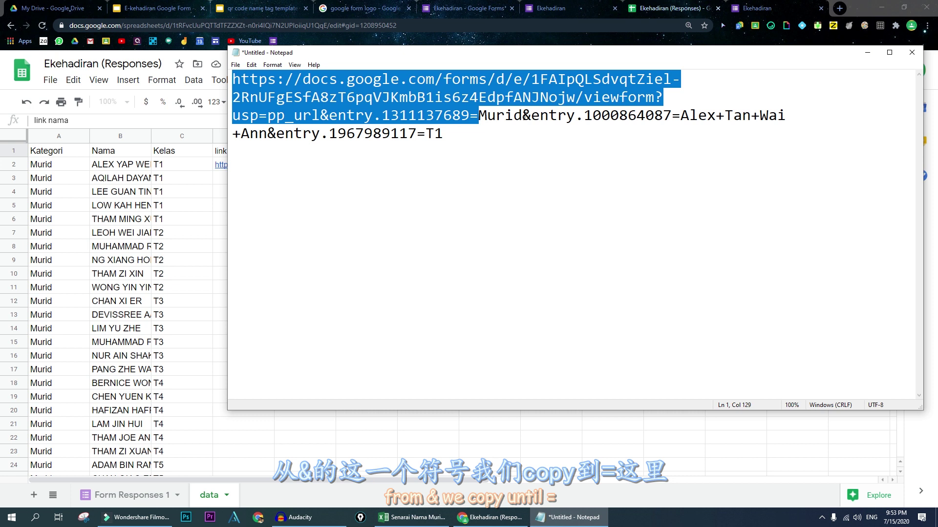
{"action": "left_click_drag", "start_coordinate": [522, 116], "coordinate": [681, 116]}
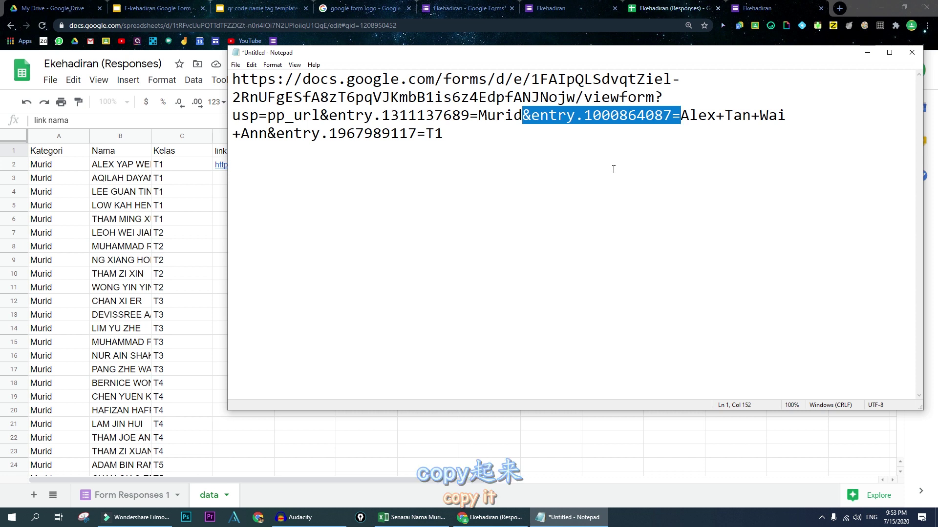
{"action": "left_click", "coordinate": [217, 180]}
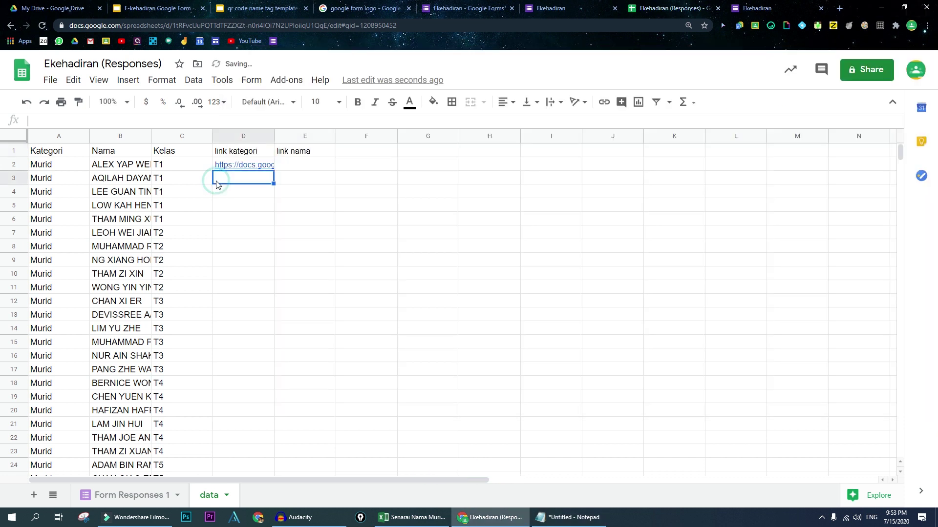
{"action": "left_click", "coordinate": [288, 169]}
{"action": "key", "text": "ctrl+v"}
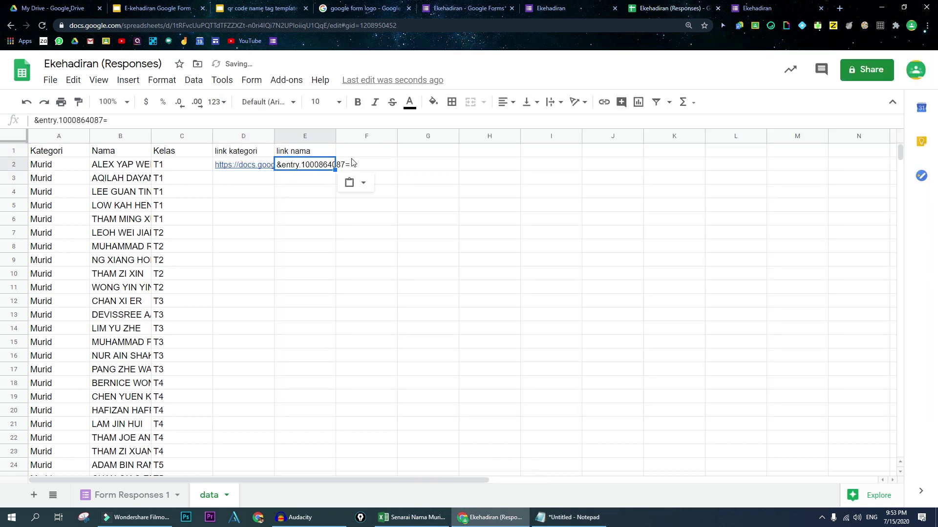
{"action": "left_click", "coordinate": [556, 102]}
{"action": "left_click", "coordinate": [582, 122]}
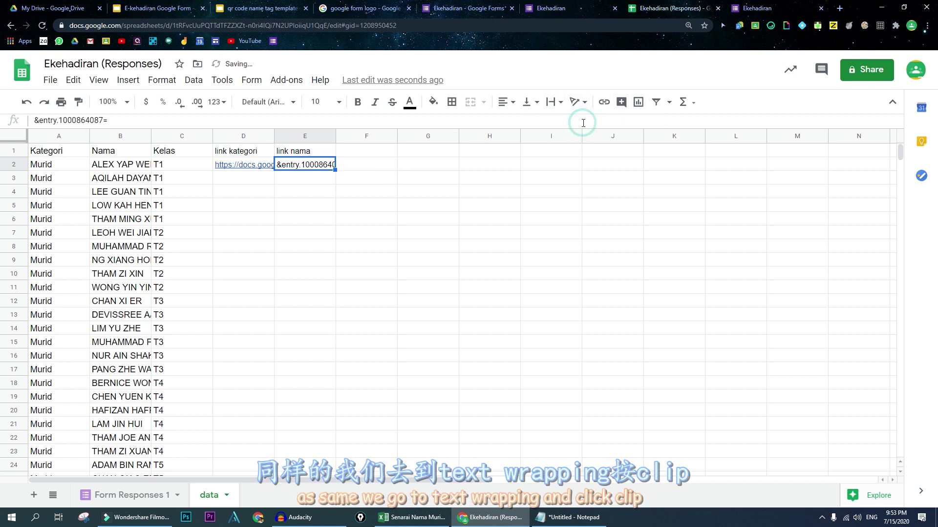
Head F1 'link kelas' and paste the class parameter &entry.1967989117= into F2, clipped
{"action": "left_click", "coordinate": [358, 154]}
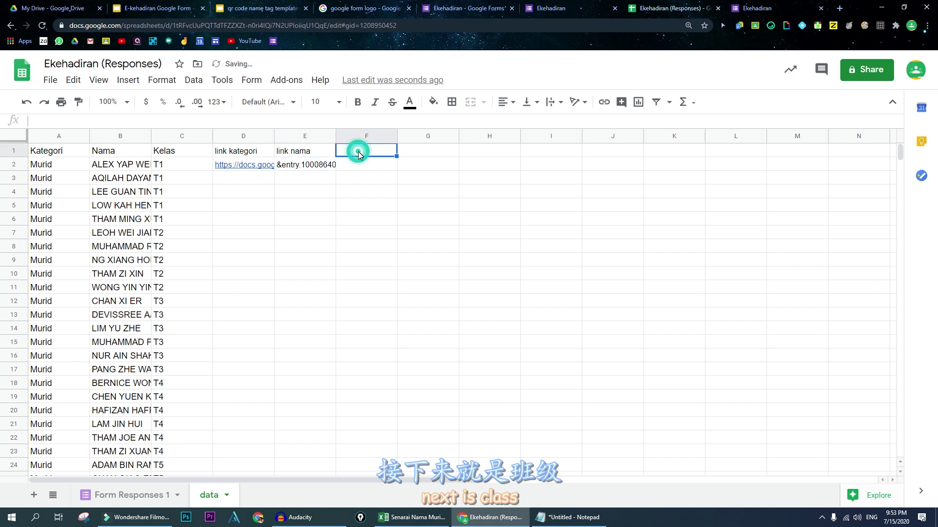
{"action": "type", "text": "link kelas"}
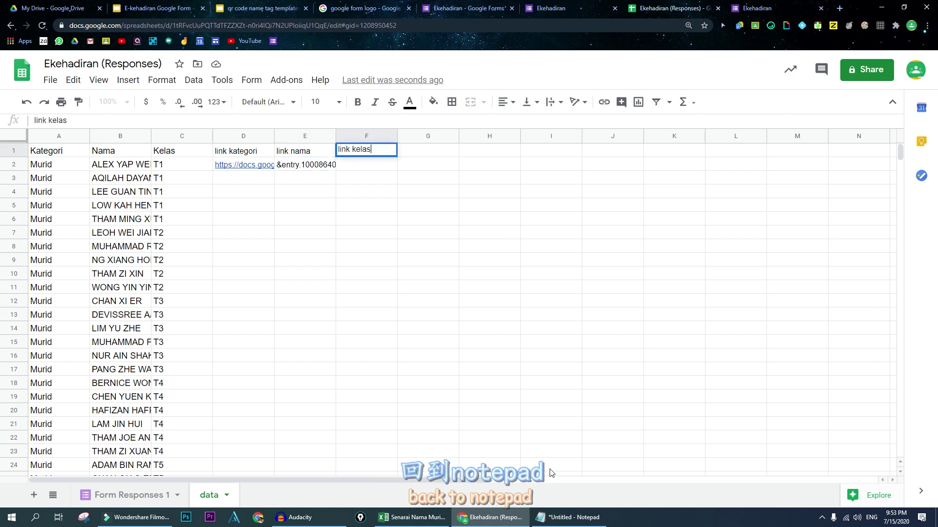
{"action": "left_click", "coordinate": [571, 518]}
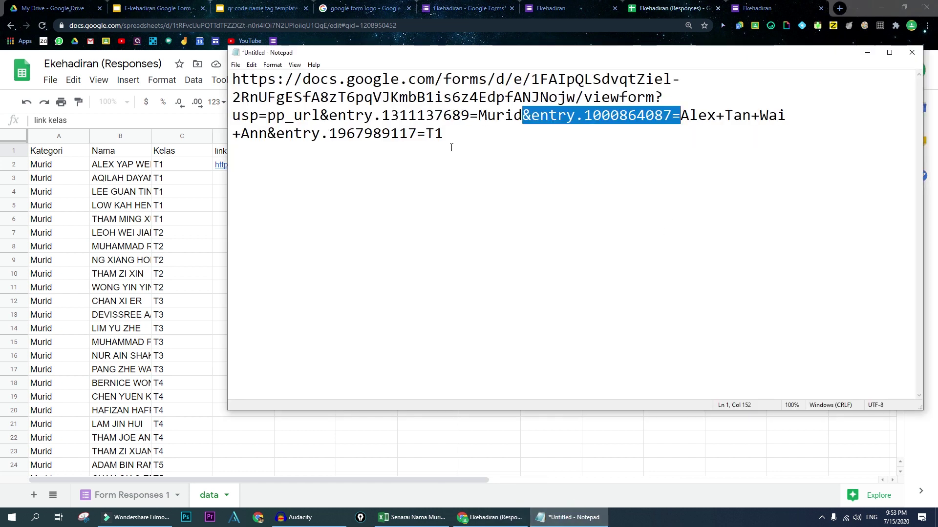
{"action": "left_click_drag", "start_coordinate": [267, 133], "coordinate": [425, 147]}
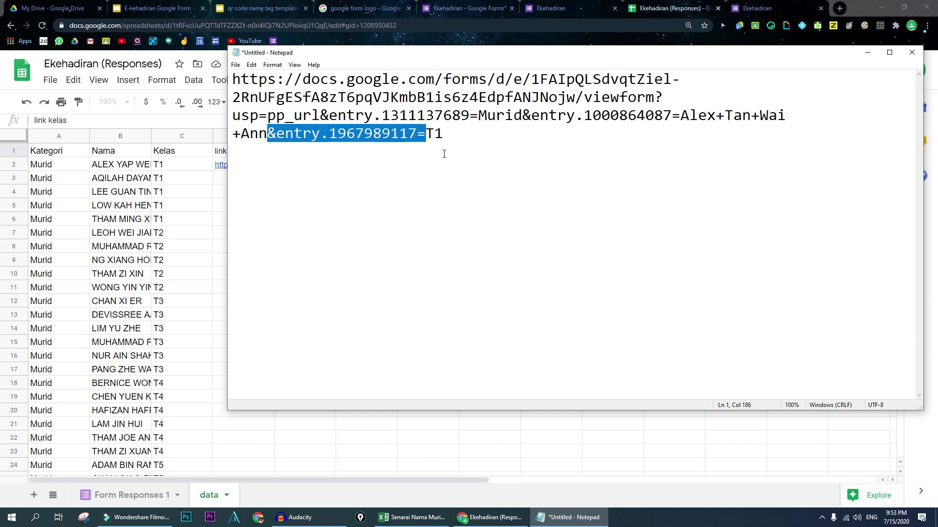
{"action": "key", "text": "alt+Tab"}
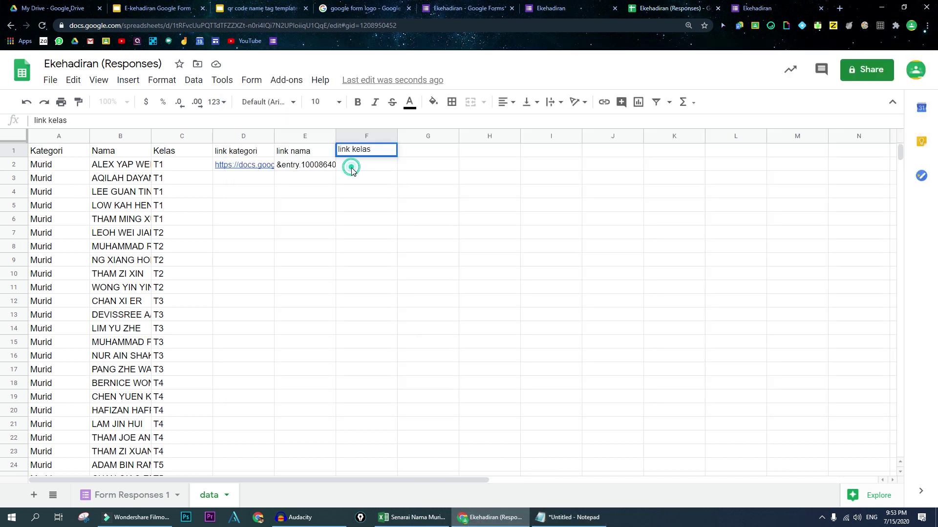
{"action": "left_click", "coordinate": [351, 167]}
{"action": "key", "text": "ctrl+v"}
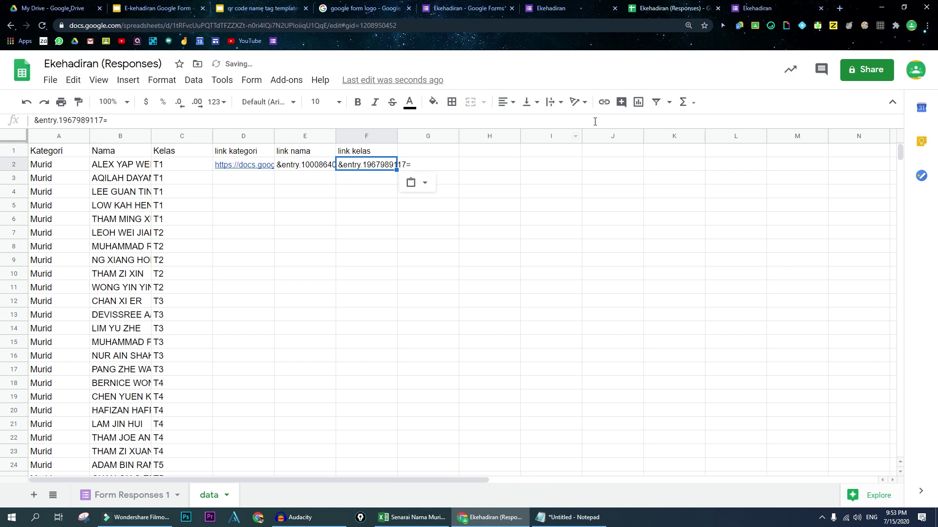
{"action": "left_click", "coordinate": [552, 104]}
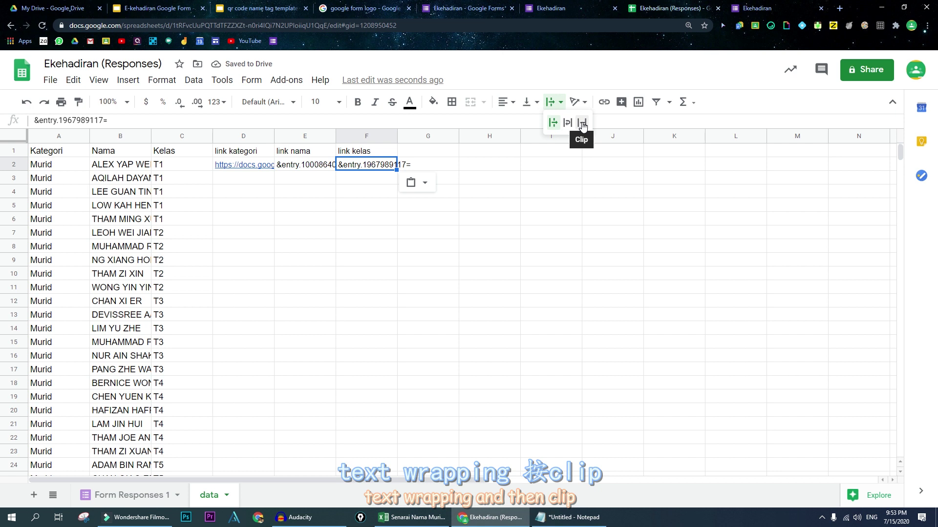
{"action": "left_click", "coordinate": [581, 124]}
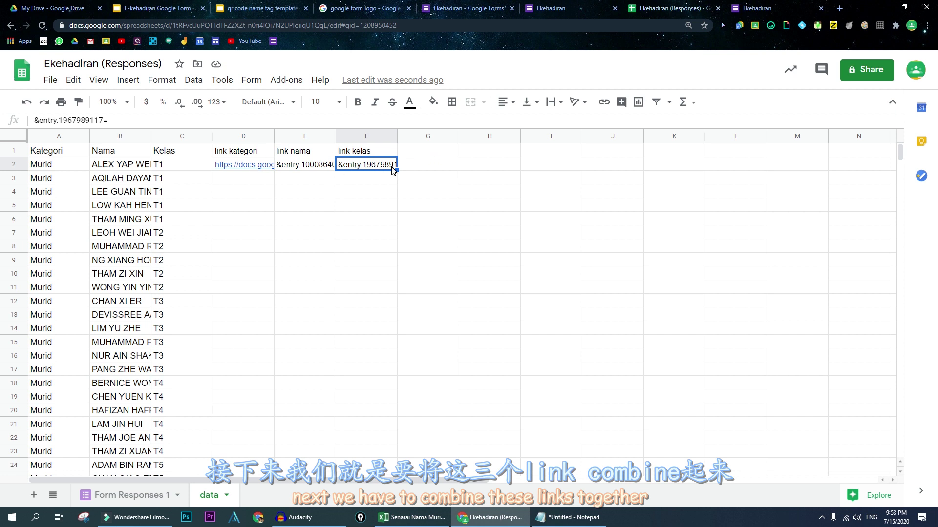
Review the category, name and class values in A2–C2, then add the 'link qr code' header in G1
{"action": "left_click", "coordinate": [104, 160]}
{"action": "left_click", "coordinate": [66, 165]}
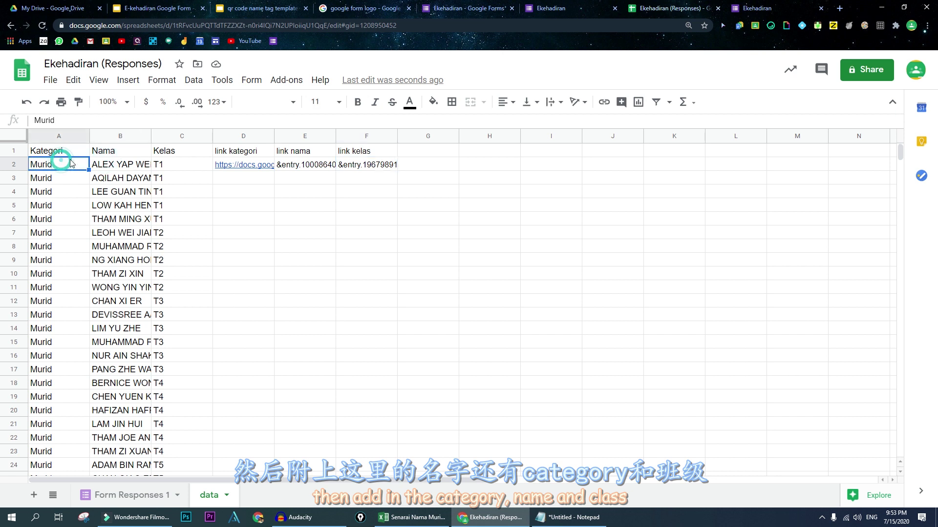
{"action": "left_click", "coordinate": [105, 164]}
{"action": "left_click", "coordinate": [66, 166]}
{"action": "left_click", "coordinate": [116, 165]}
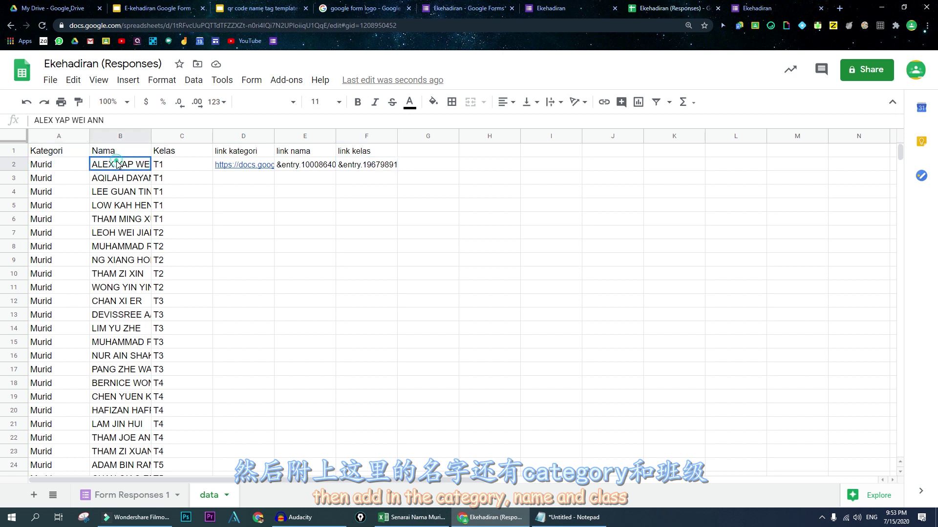
{"action": "left_click", "coordinate": [185, 167]}
{"action": "left_click", "coordinate": [423, 154]}
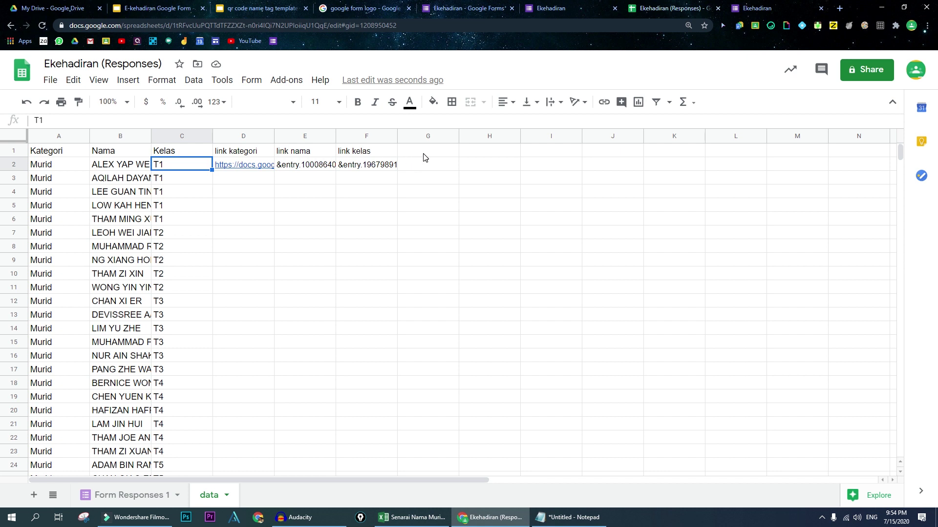
{"action": "type", "text": "link q"}
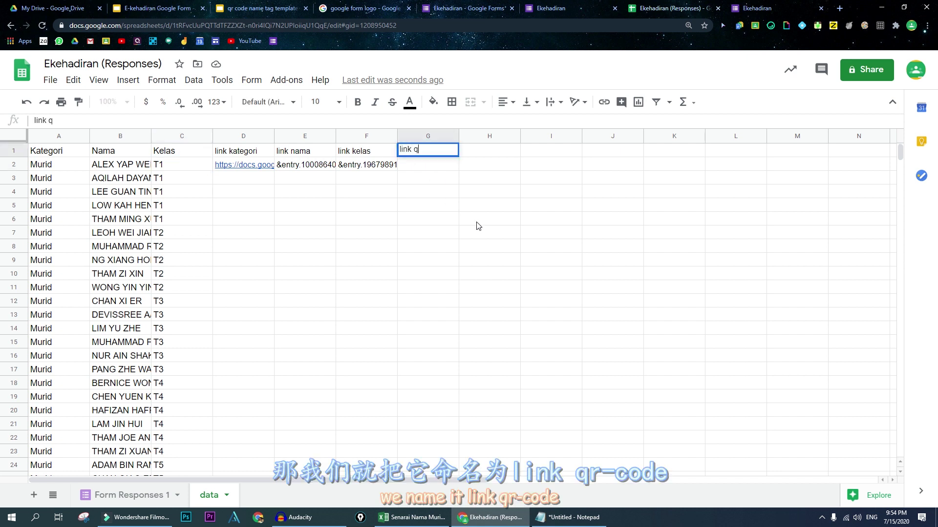
{"action": "type", "text": "r code"}
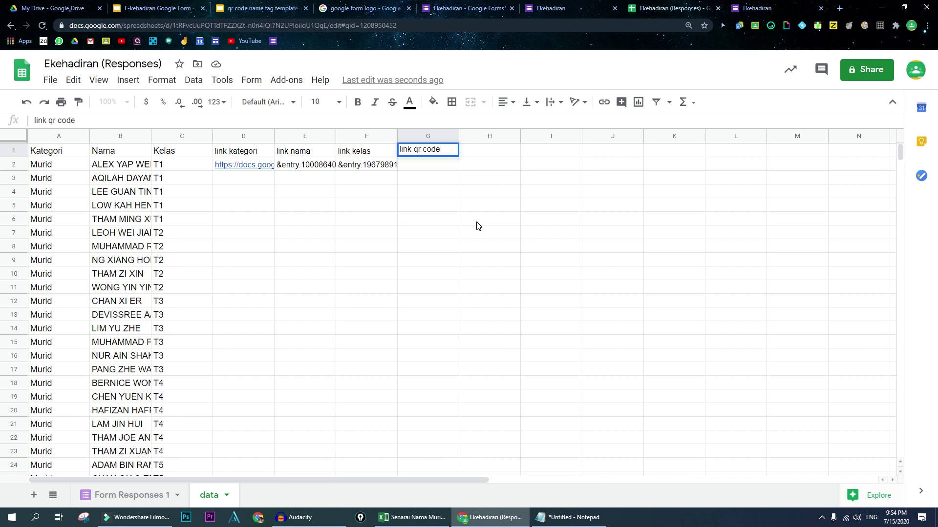
Build the formula =D2&A2&E2&B2&F2&C2 in G2 by clicking each cell reference
{"action": "left_click", "coordinate": [429, 168]}
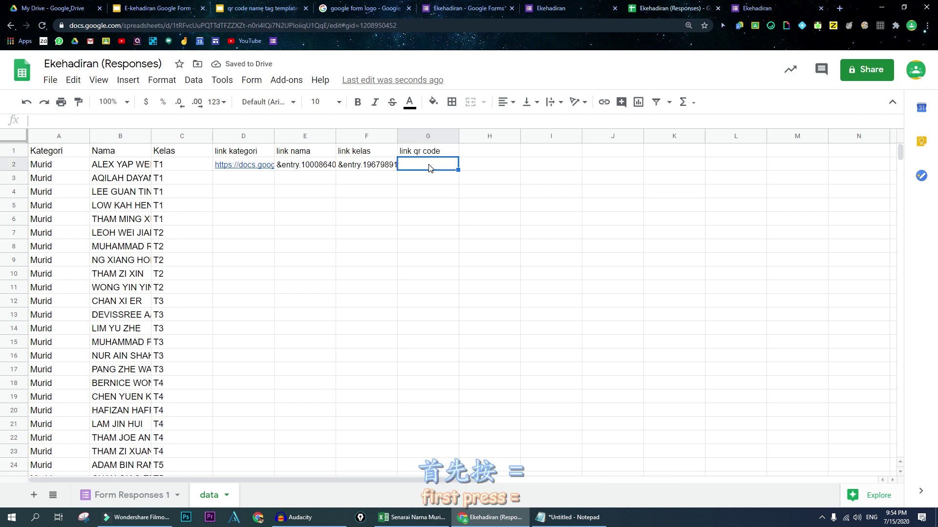
{"action": "type", "text": "="}
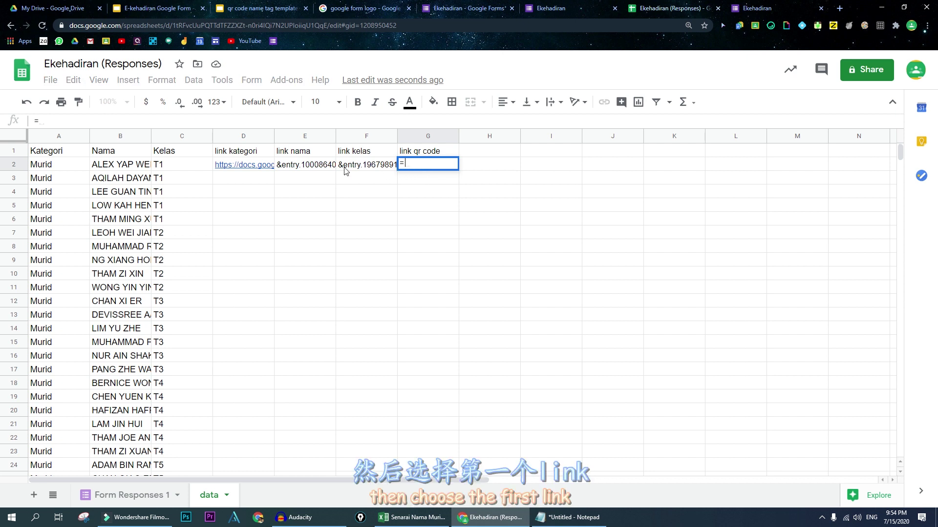
{"action": "mouse_move", "coordinate": [244, 164]}
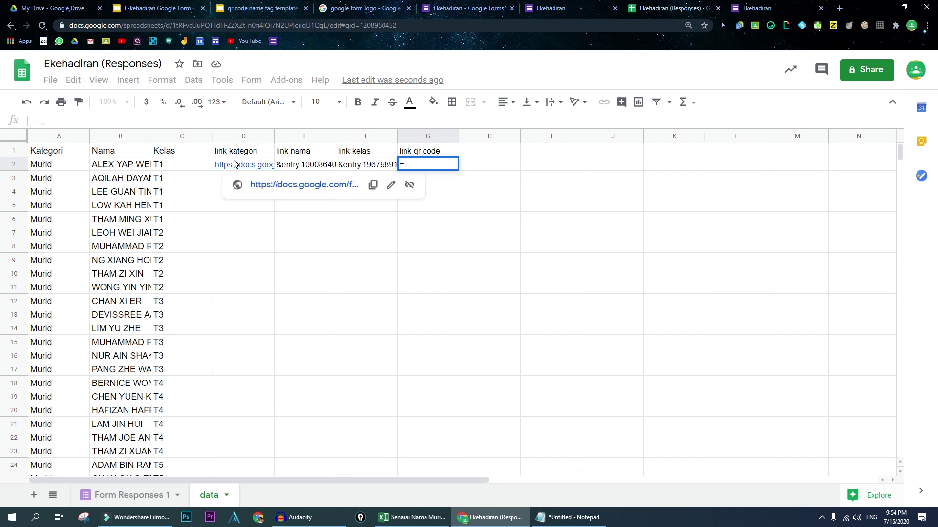
{"action": "left_click", "coordinate": [234, 164]}
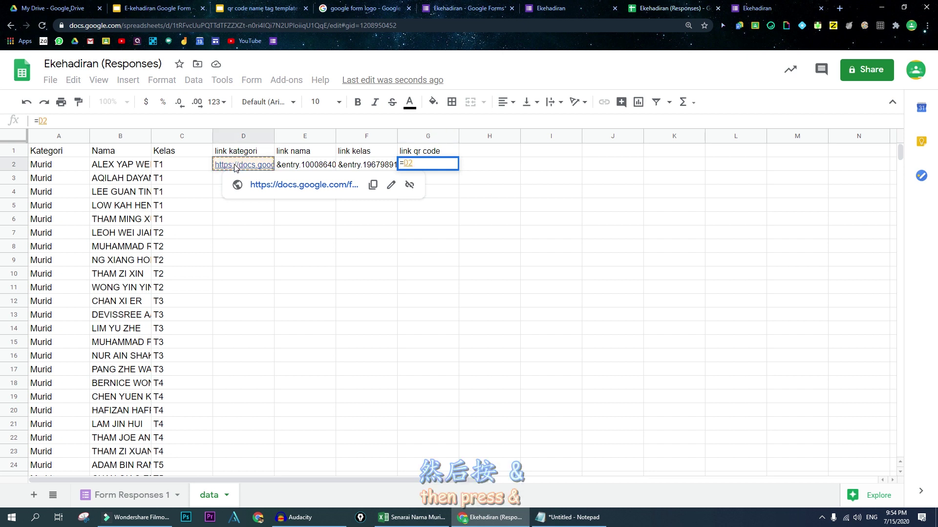
{"action": "type", "text": "&"}
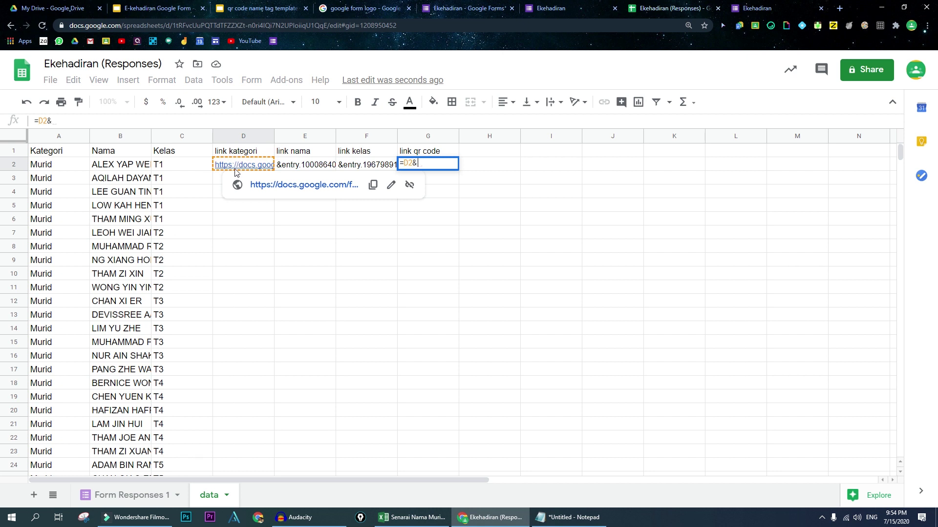
{"action": "left_click", "coordinate": [59, 167]}
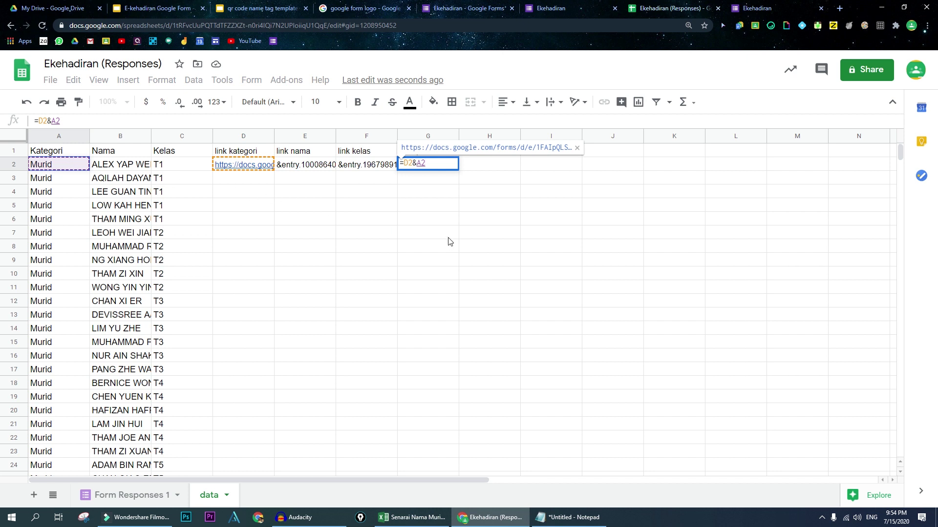
{"action": "type", "text": "&"}
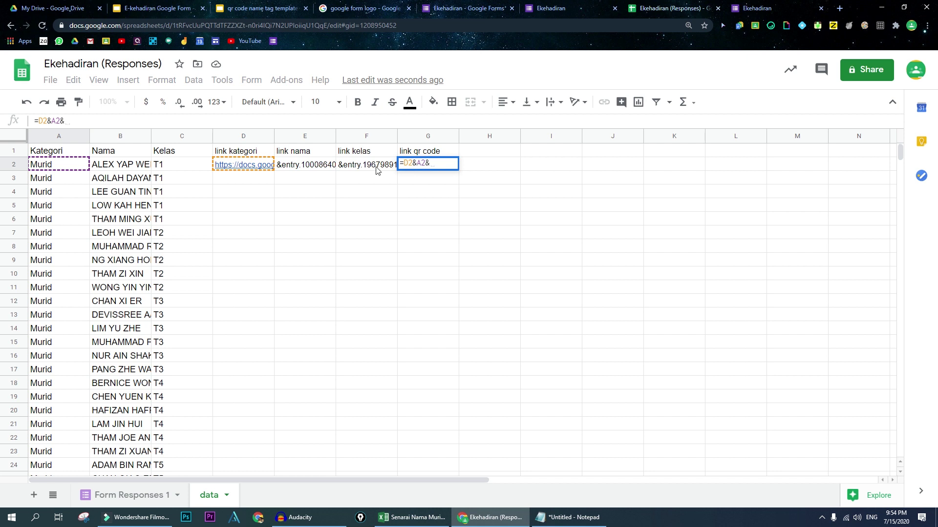
{"action": "left_click", "coordinate": [300, 168]}
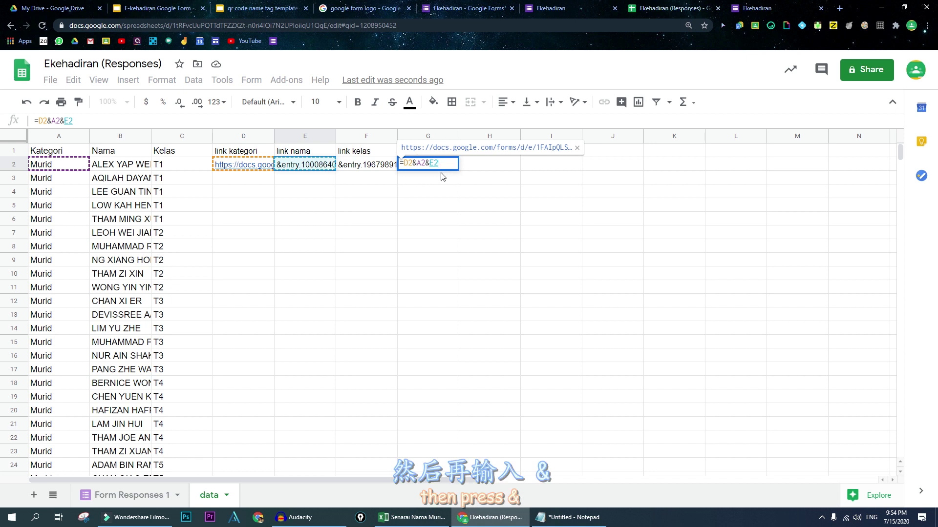
{"action": "type", "text": "&"}
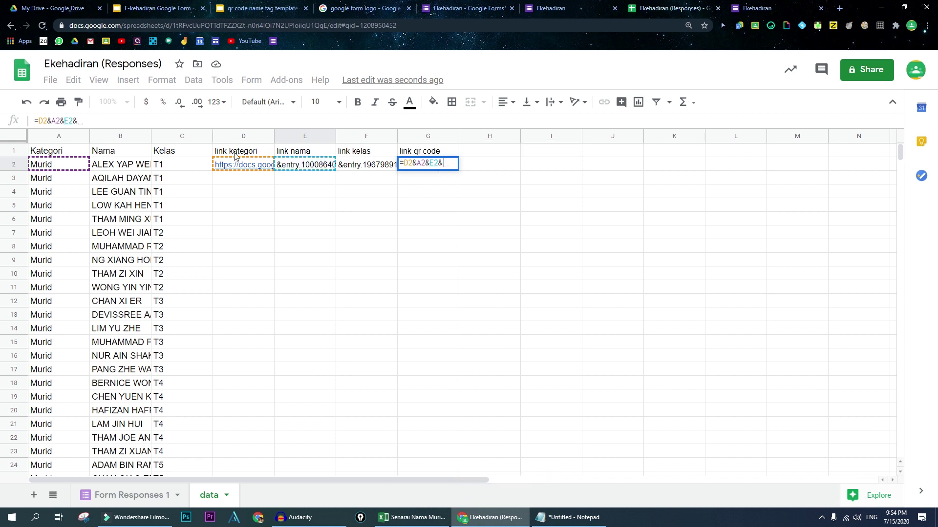
{"action": "left_click", "coordinate": [130, 166]}
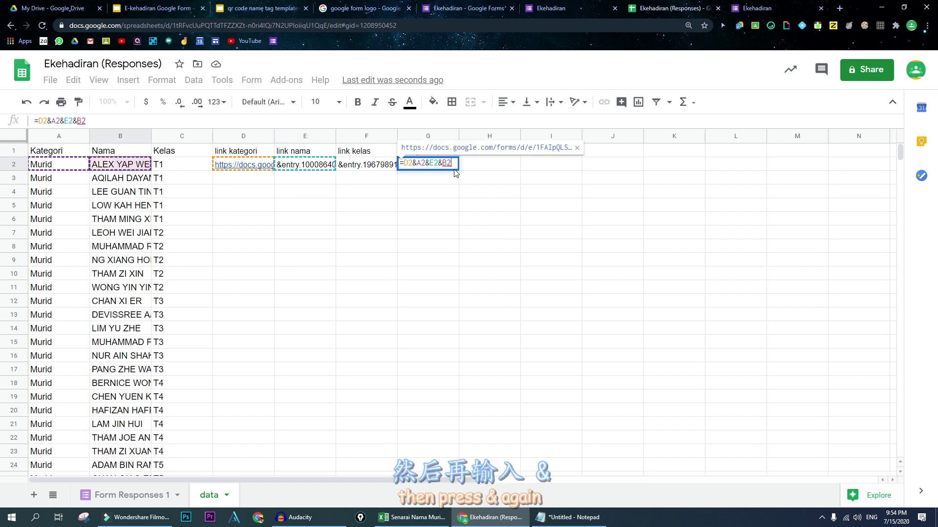
{"action": "type", "text": "&"}
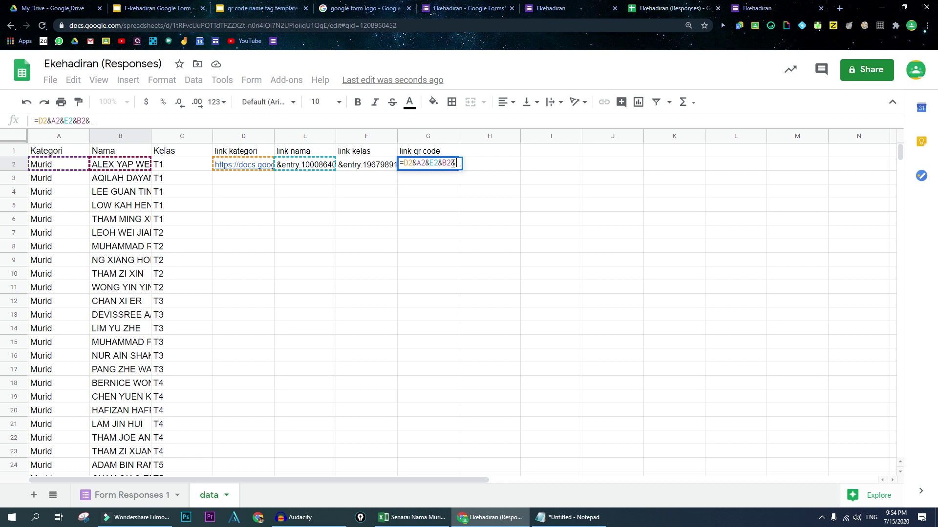
{"action": "left_click", "coordinate": [361, 166]}
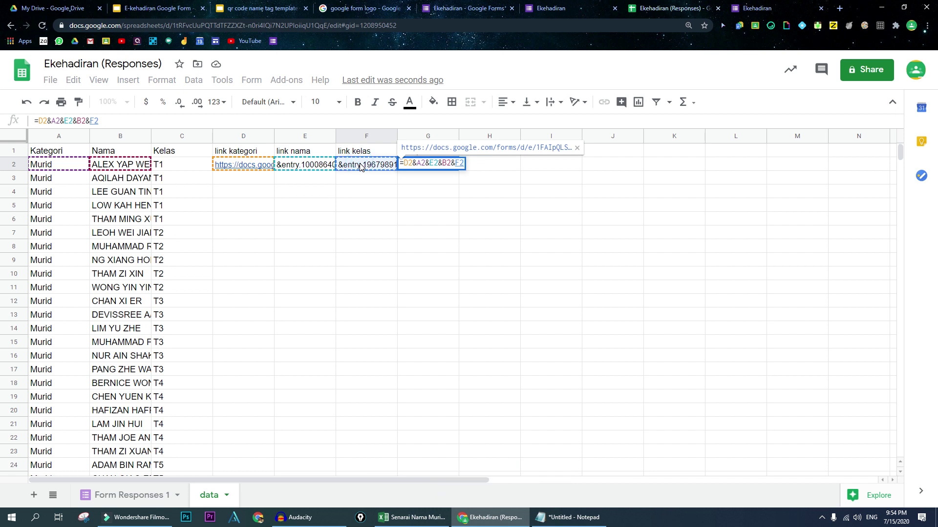
{"action": "type", "text": "&"}
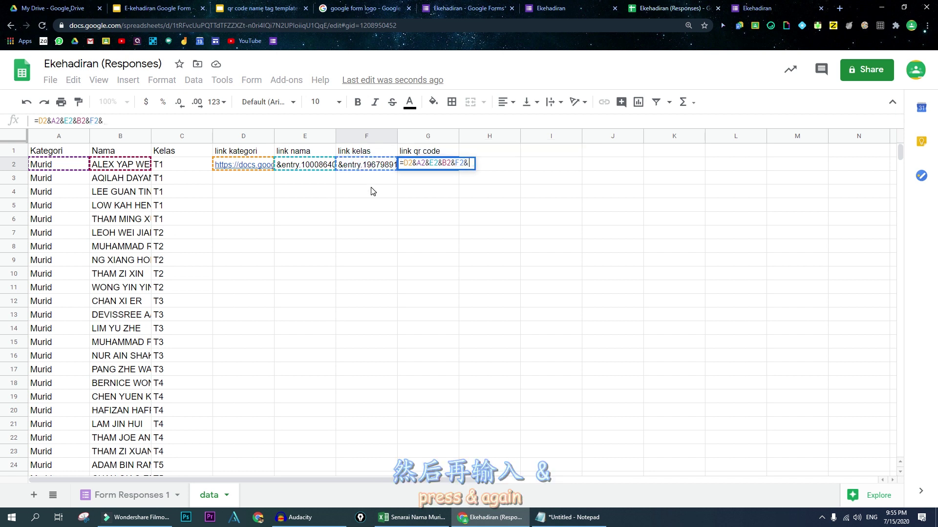
{"action": "left_click", "coordinate": [176, 166]}
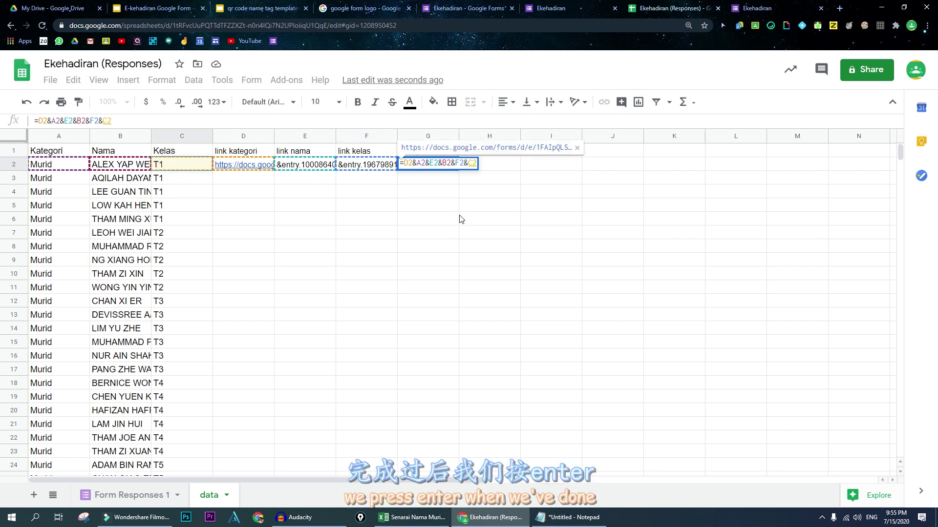
Enter the G2 formula and clip the resulting combined link to the cell width
{"action": "key", "text": "Return"}
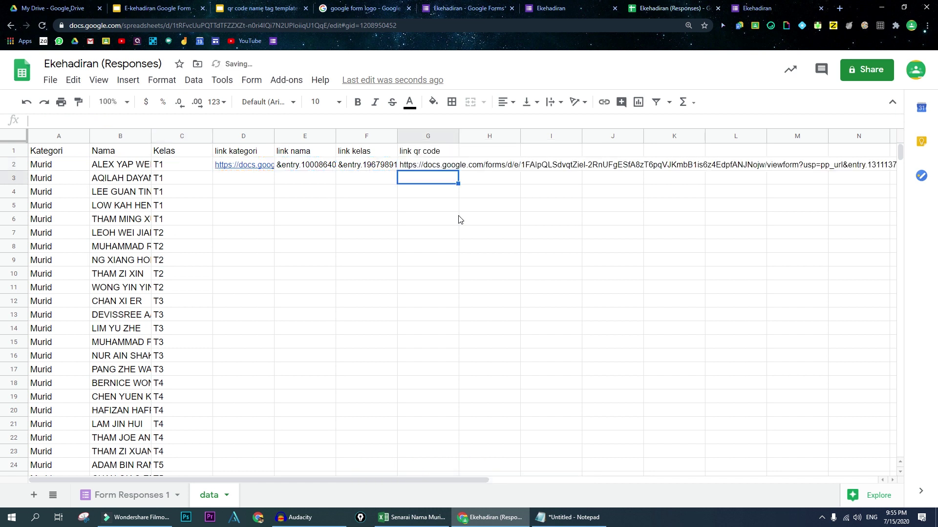
{"action": "left_click", "coordinate": [421, 165]}
{"action": "left_click", "coordinate": [576, 102]}
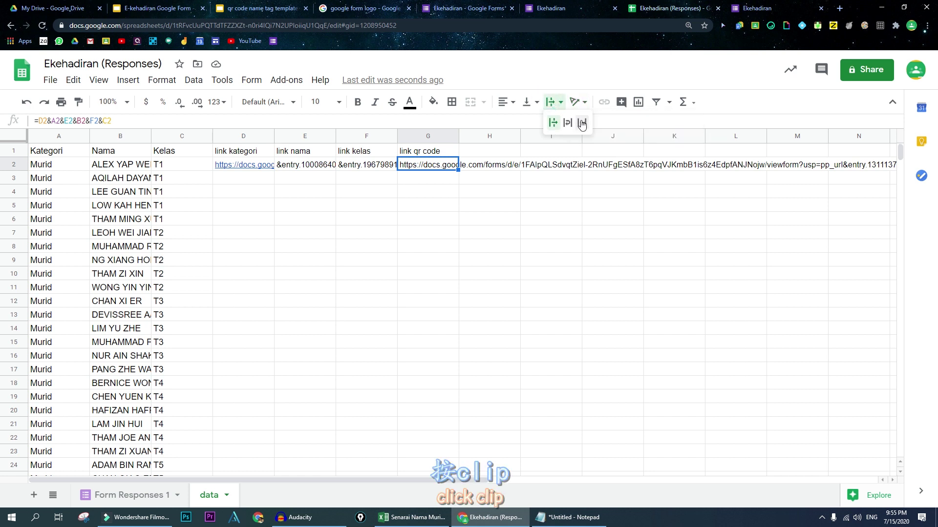
{"action": "left_click", "coordinate": [581, 123]}
{"action": "left_click", "coordinate": [445, 180]}
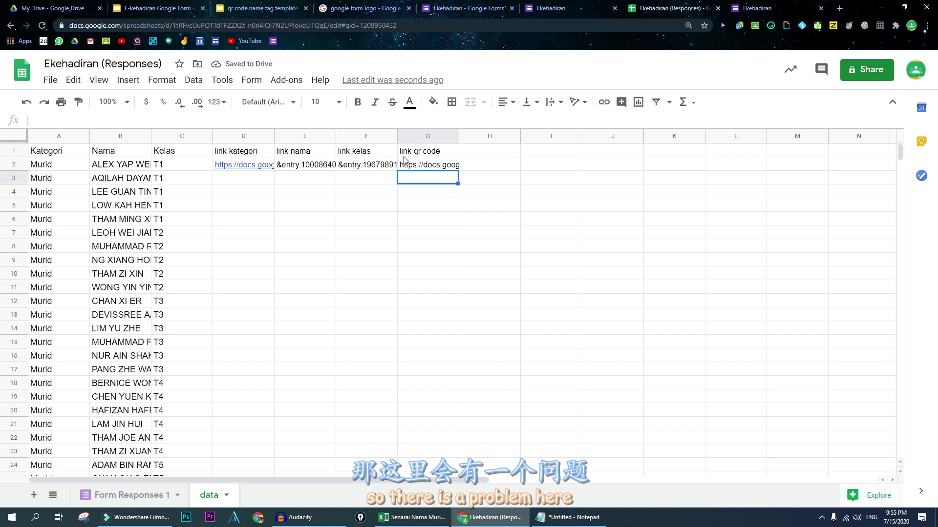
{"action": "left_click", "coordinate": [117, 168]}
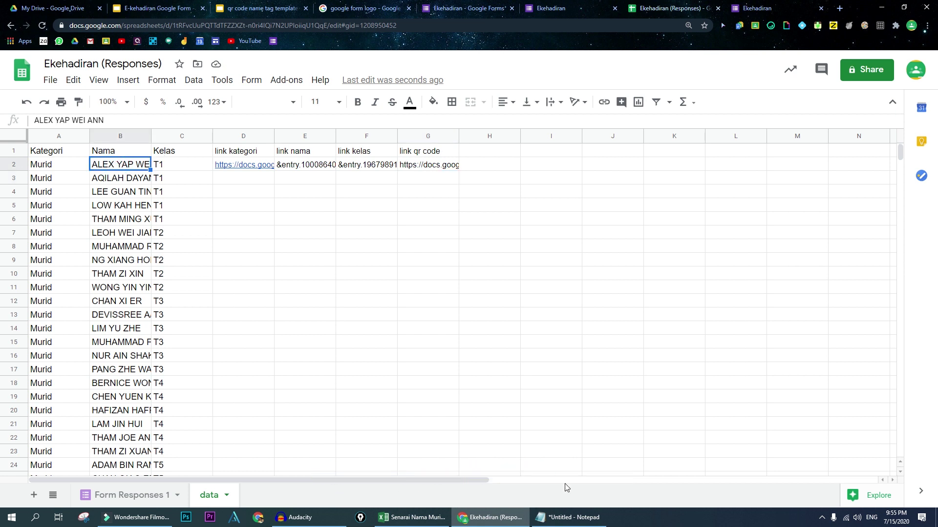
{"action": "left_click", "coordinate": [582, 524]}
{"action": "left_click", "coordinate": [450, 203]}
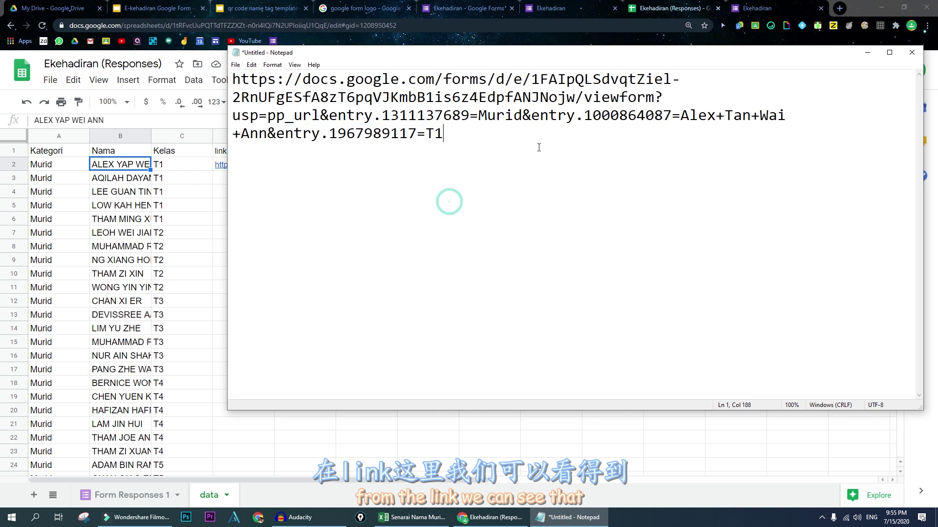
{"action": "left_click_drag", "start_coordinate": [716, 115], "coordinate": [759, 116]}
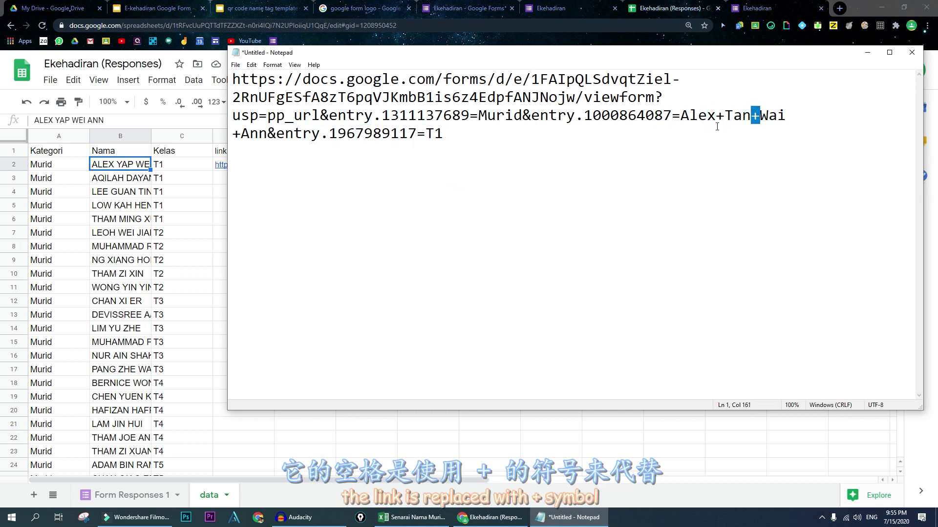
{"action": "left_click_drag", "start_coordinate": [236, 134], "coordinate": [242, 133]}
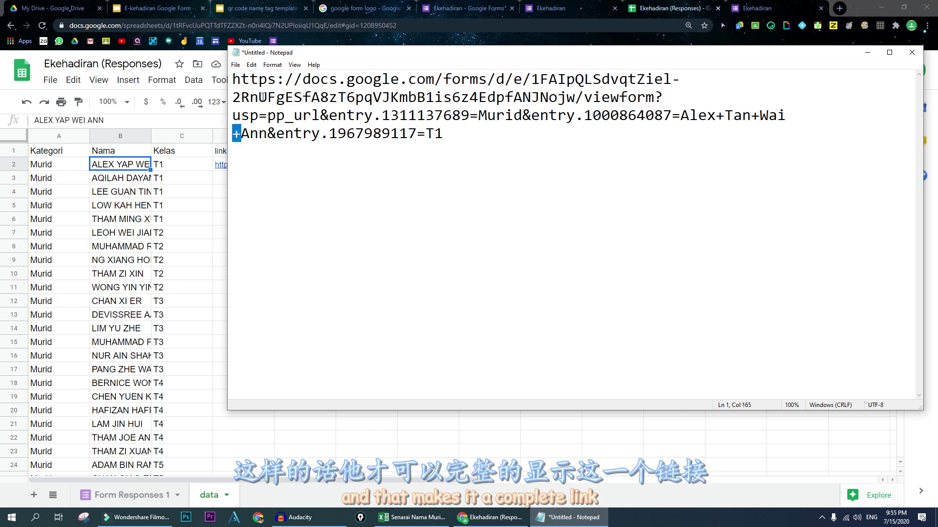
{"action": "left_click_drag", "start_coordinate": [233, 76], "coordinate": [473, 129]}
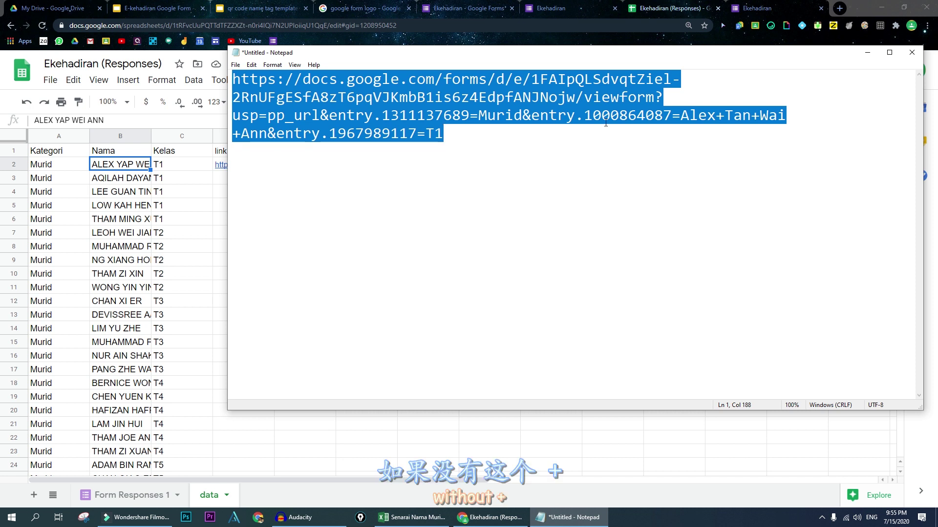
{"action": "left_click_drag", "start_coordinate": [716, 116], "coordinate": [724, 117]}
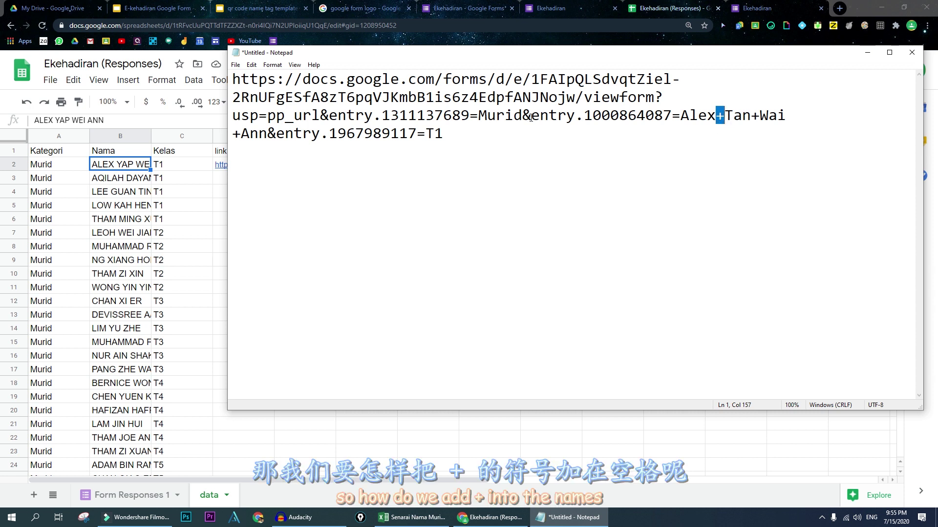
{"action": "left_click", "coordinate": [110, 166]}
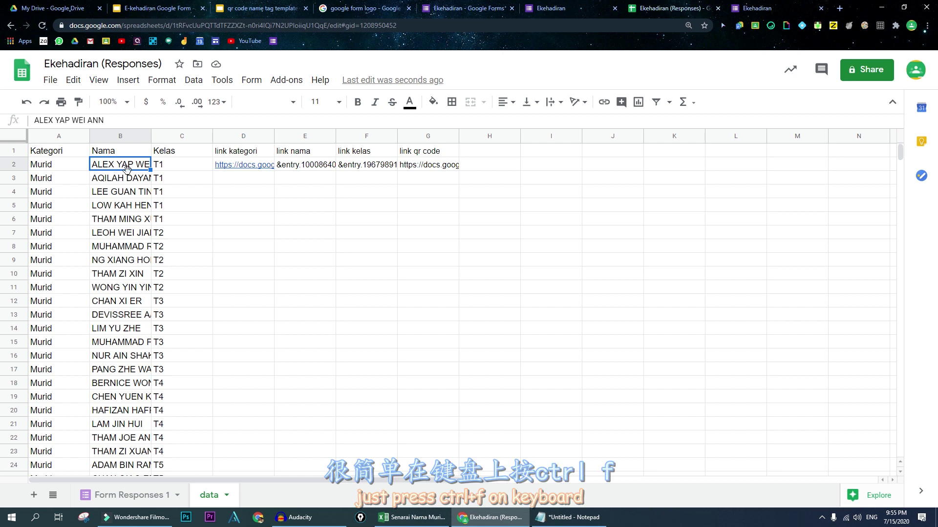
Find and replace every space with + across all sheets (131 instances)
{"action": "key", "text": "ctrl+f"}
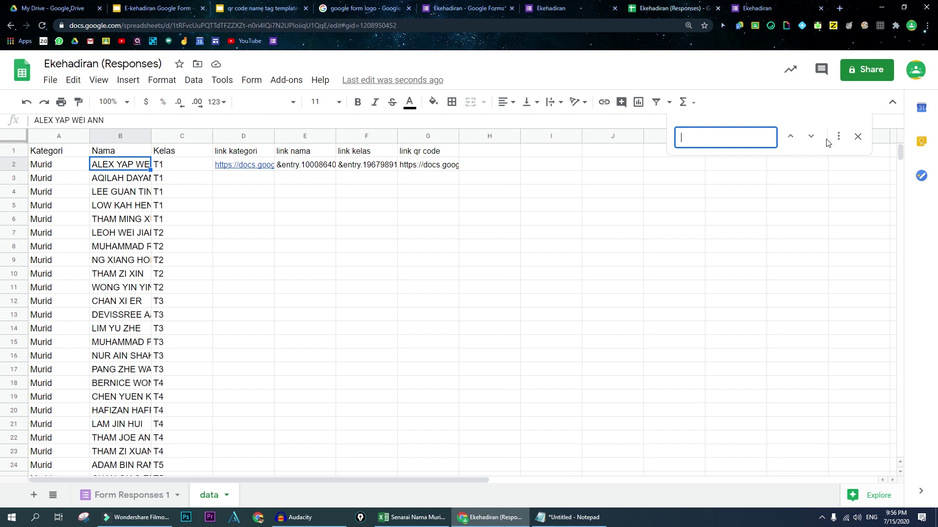
{"action": "left_click", "coordinate": [838, 138]}
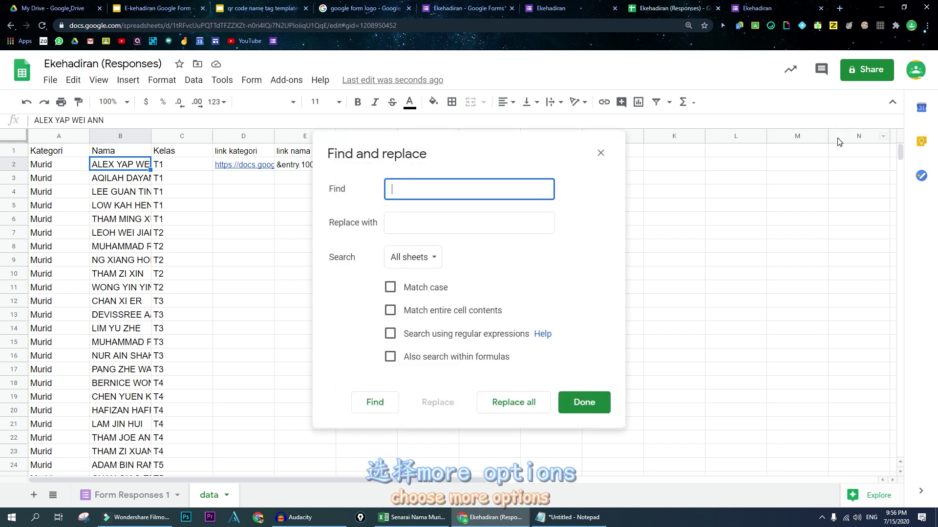
{"action": "left_click", "coordinate": [391, 225]}
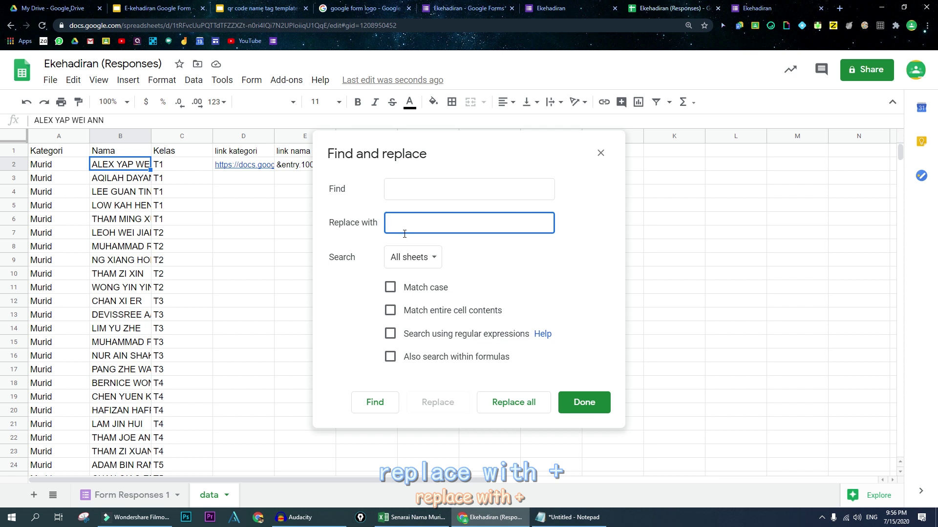
{"action": "type", "text": "+"}
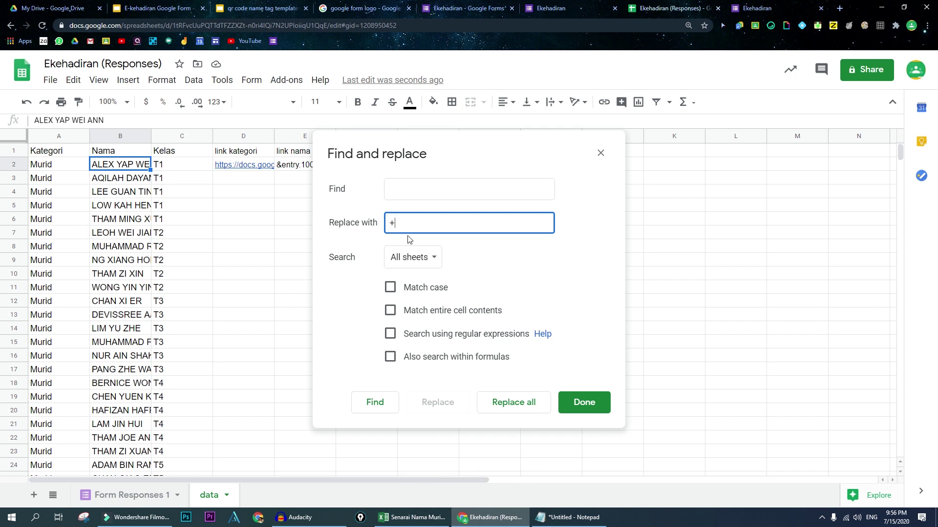
{"action": "left_click", "coordinate": [518, 409]}
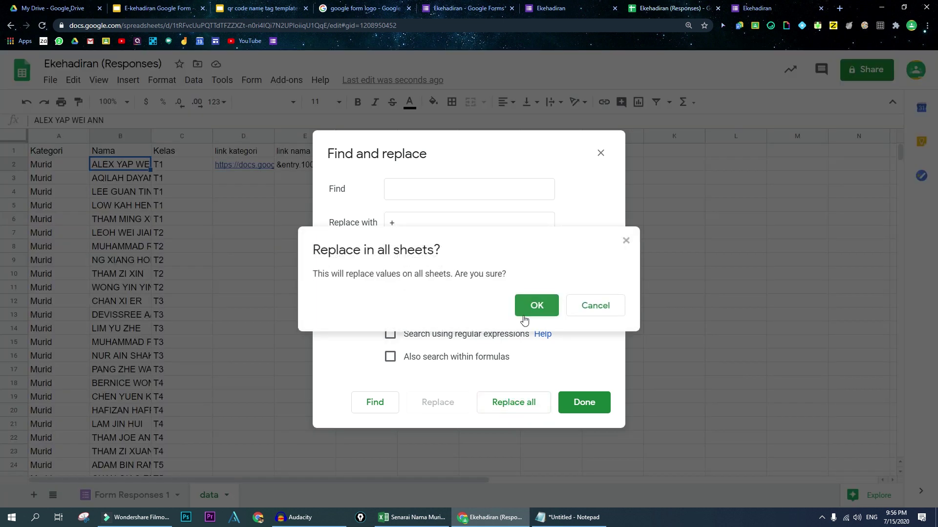
{"action": "left_click", "coordinate": [532, 311]}
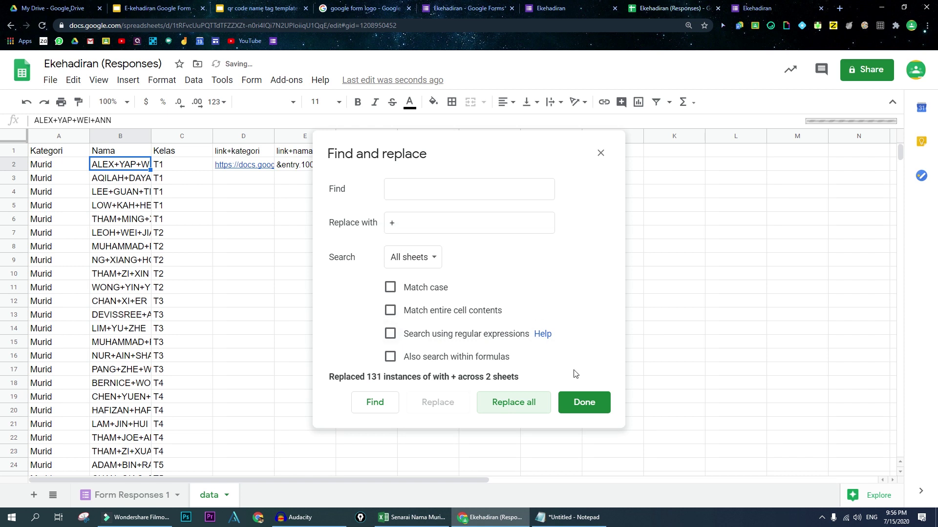
{"action": "left_click", "coordinate": [584, 402]}
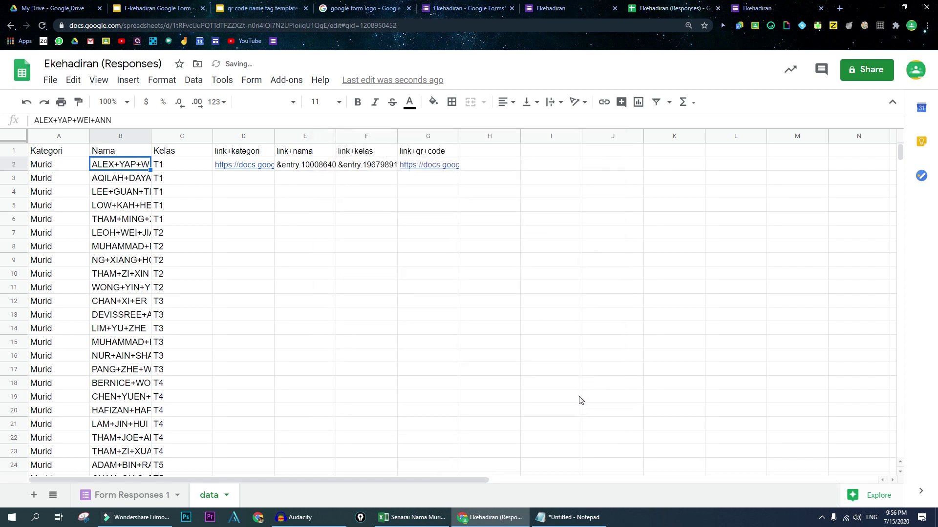
Verify the pupil names now use + signs and copy the combined link from G2
{"action": "left_click", "coordinate": [125, 181]}
{"action": "left_click", "coordinate": [125, 195]}
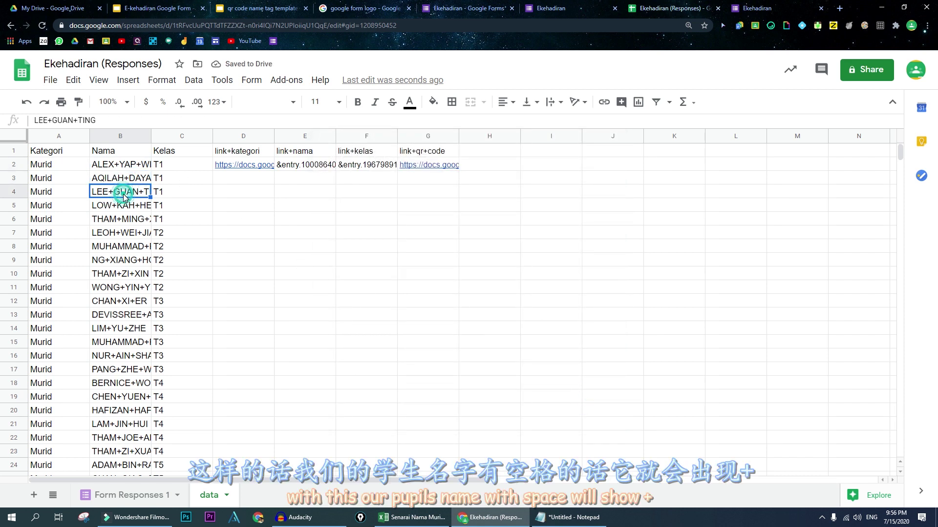
{"action": "left_click", "coordinate": [125, 207]}
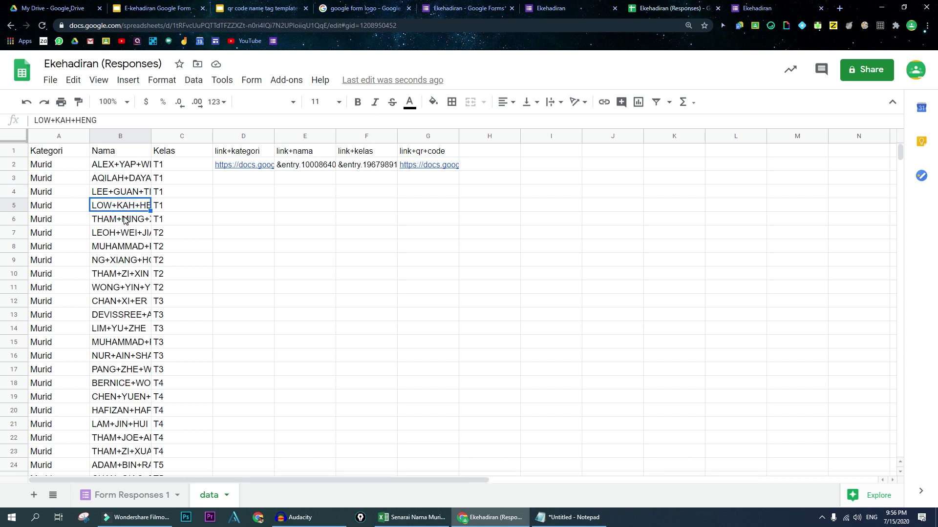
{"action": "left_click", "coordinate": [126, 218]}
{"action": "left_click", "coordinate": [433, 170]}
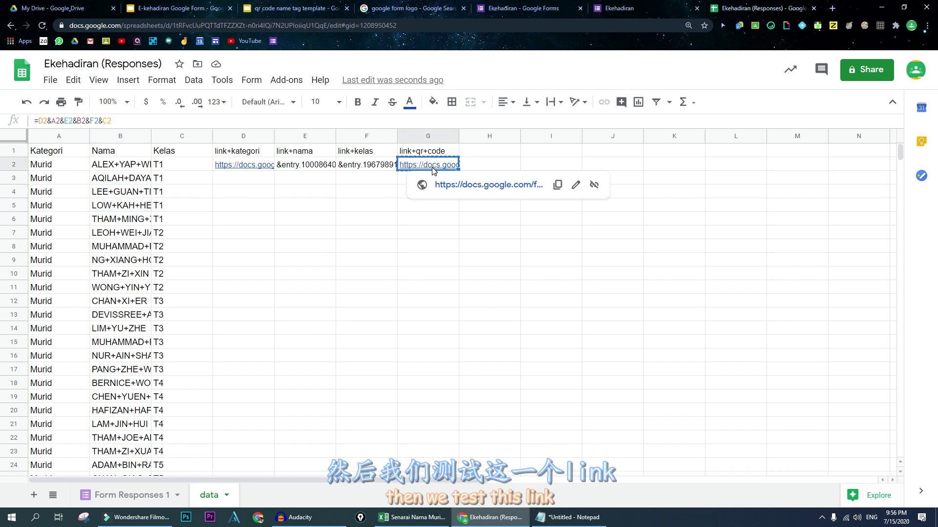
{"action": "right_click", "coordinate": [433, 169]}
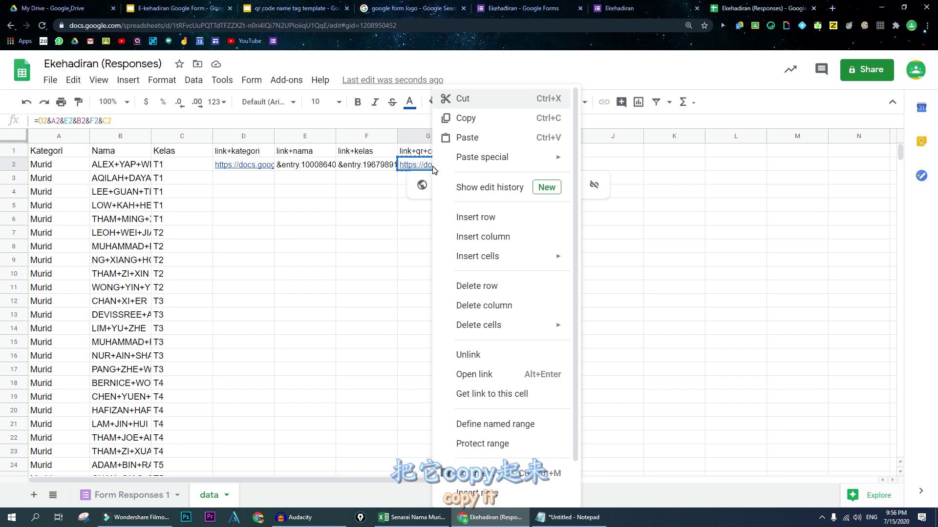
{"action": "left_click", "coordinate": [472, 117]}
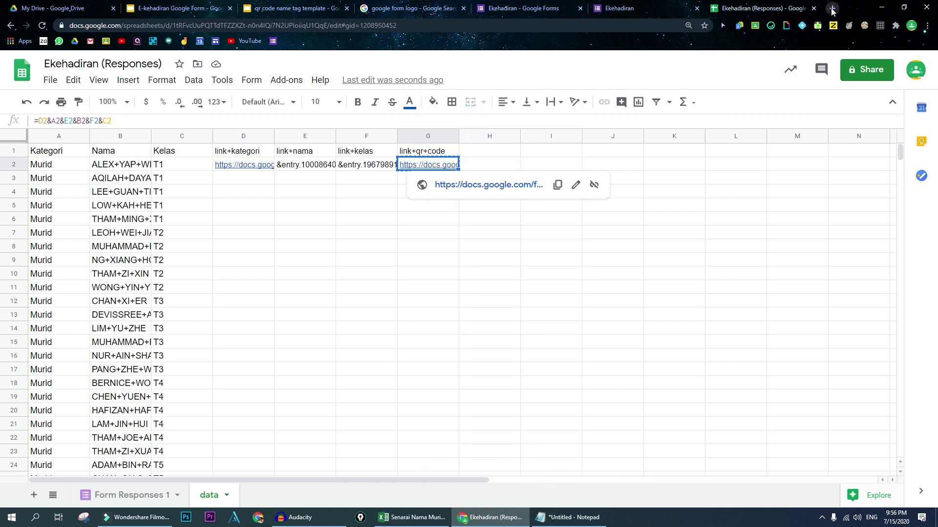
{"action": "left_click", "coordinate": [832, 9]}
Open the copied G2 link in a new tab and submit a test response with Suhu 36.8
{"action": "left_click", "coordinate": [463, 26]}
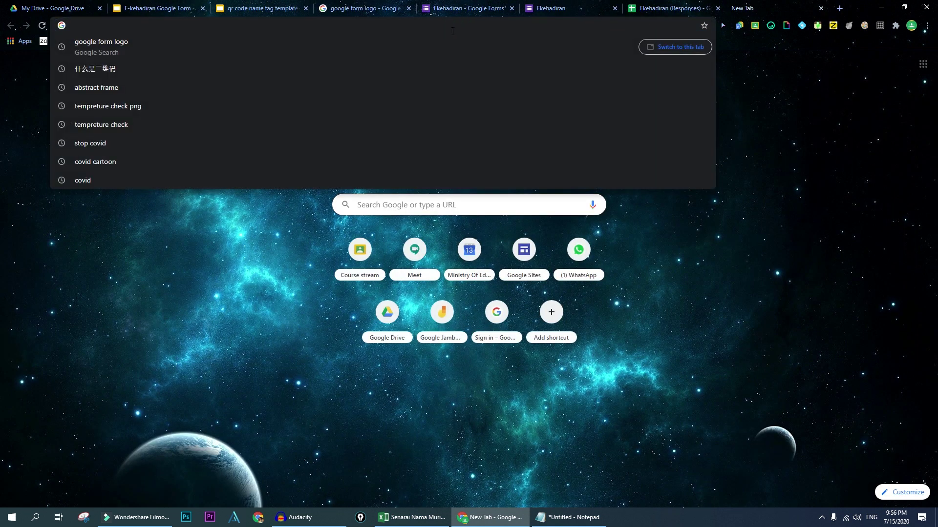
{"action": "right_click", "coordinate": [452, 27]}
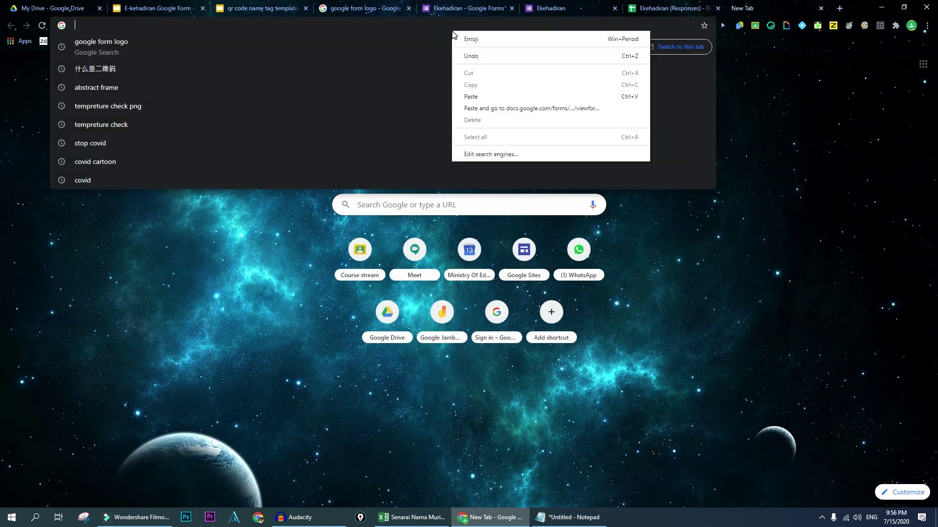
{"action": "left_click", "coordinate": [501, 109]}
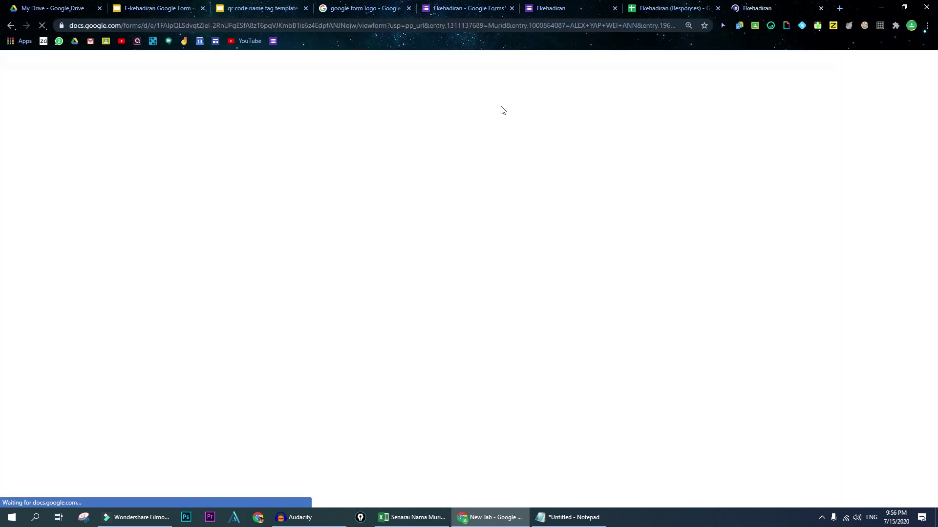
{"action": "scroll", "coordinate": [343, 192], "scroll_direction": "down", "scroll_amount": 2}
{"action": "scroll", "coordinate": [344, 188], "scroll_direction": "up", "scroll_amount": 2}
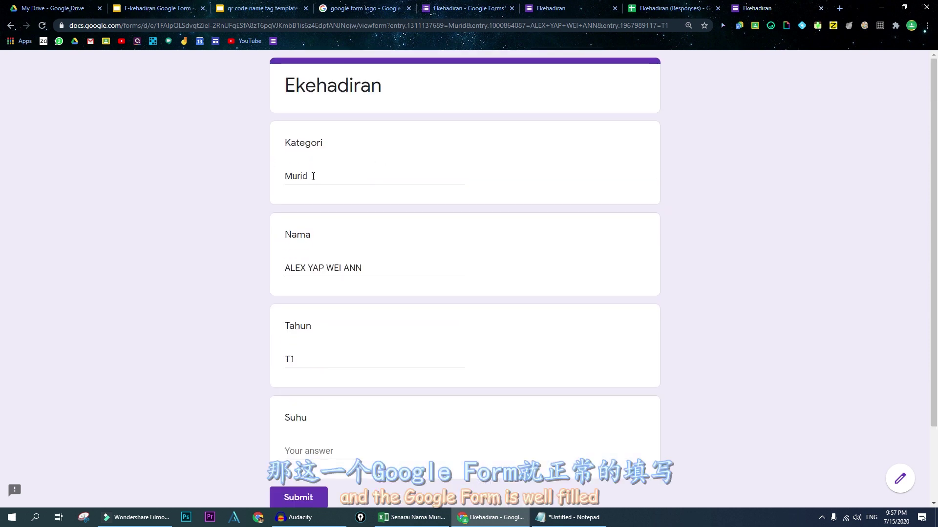
{"action": "scroll", "coordinate": [318, 195], "scroll_direction": "down", "scroll_amount": 2}
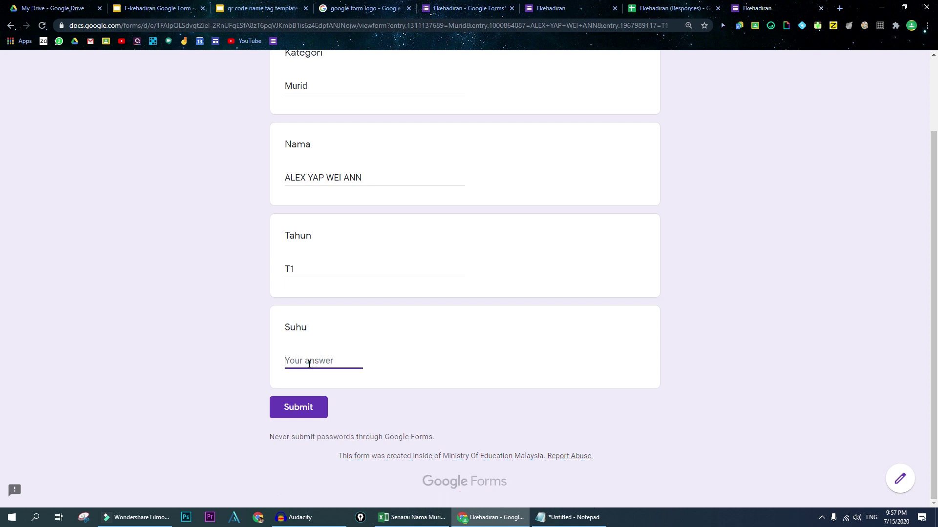
{"action": "type", "text": "36.8"}
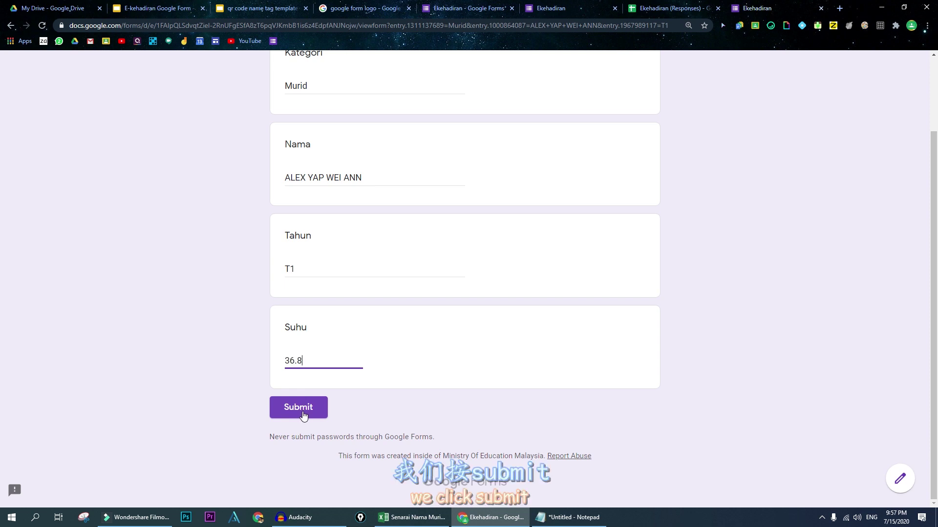
{"action": "left_click", "coordinate": [303, 413]}
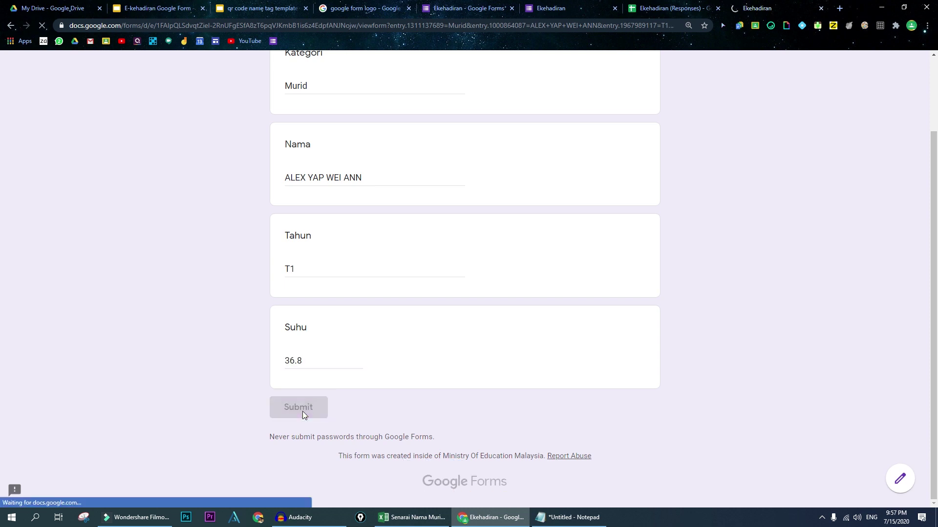
{"action": "left_click", "coordinate": [663, 9]}
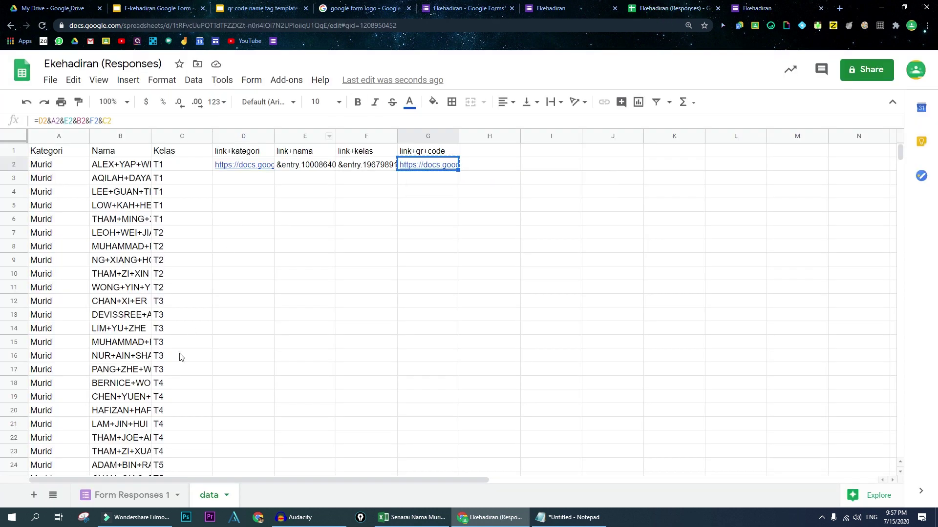
{"action": "left_click", "coordinate": [129, 497]}
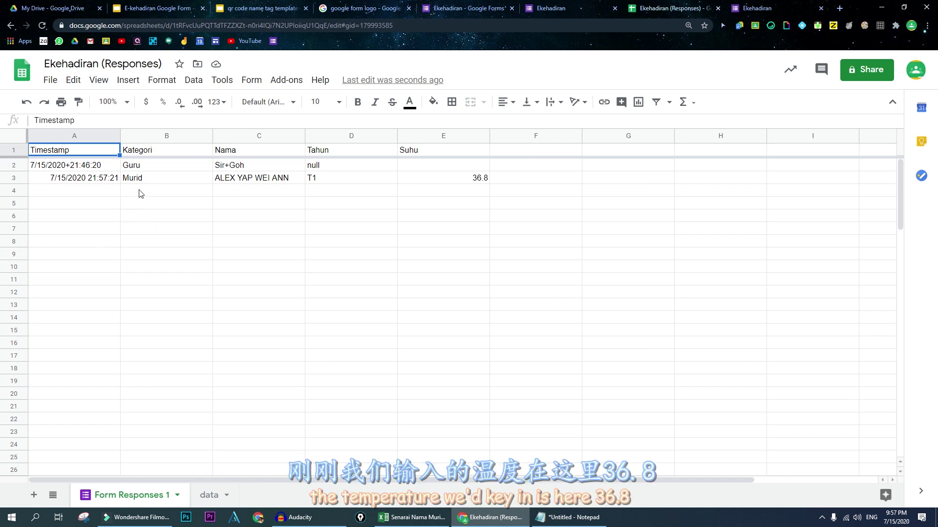
{"action": "left_click", "coordinate": [468, 181]}
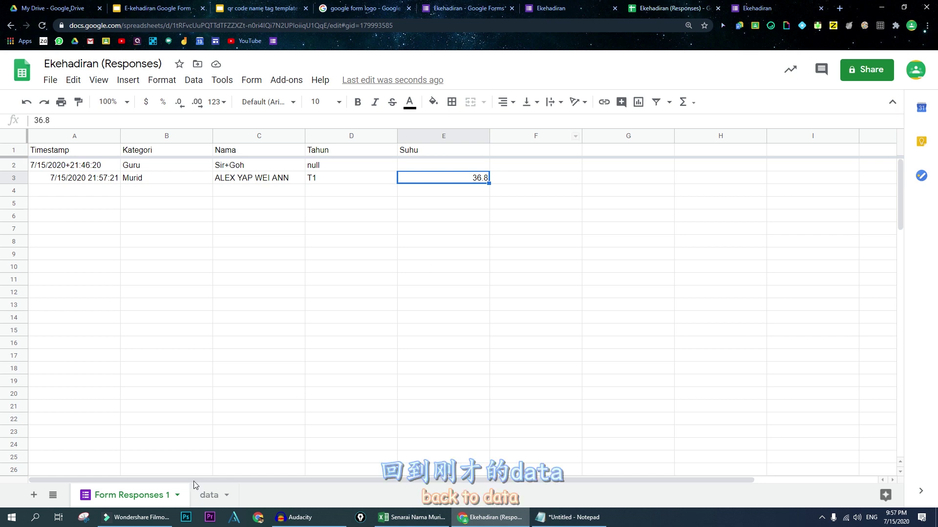
{"action": "left_click", "coordinate": [210, 495]}
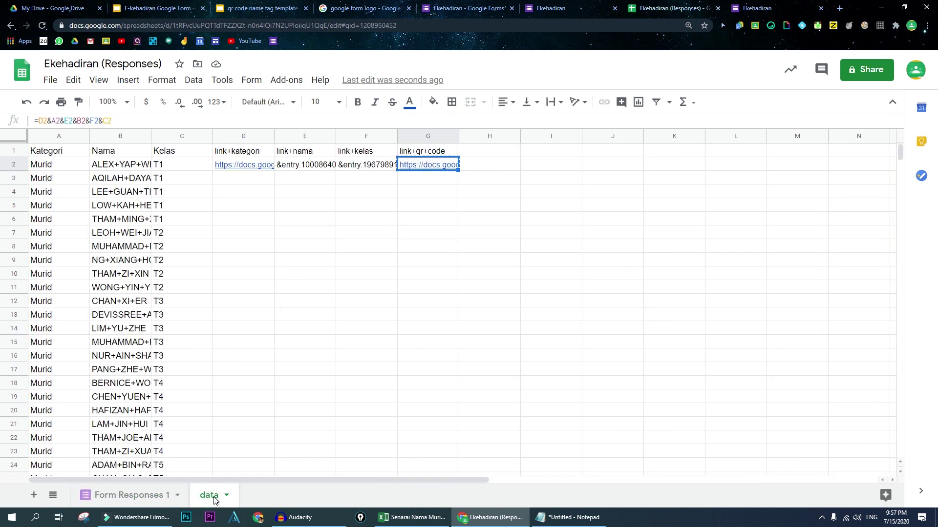
{"action": "mouse_move", "coordinate": [428, 165]}
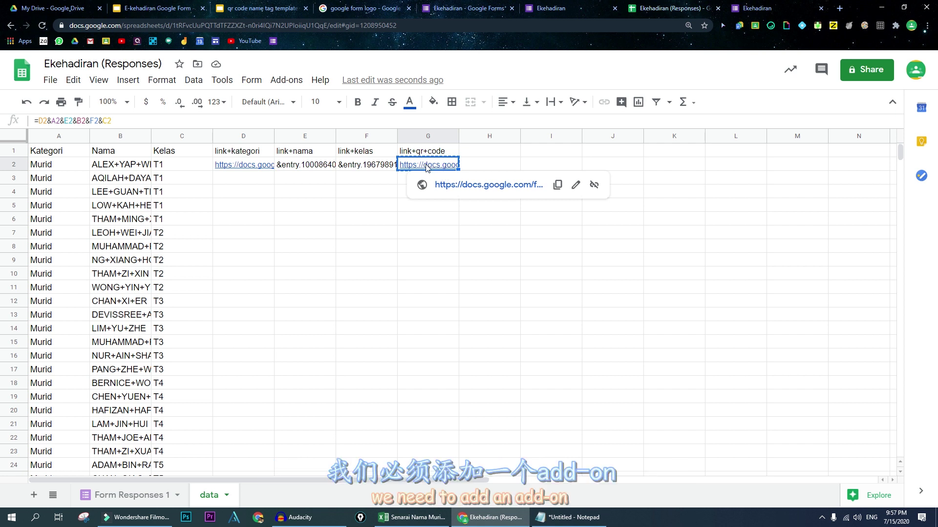
Search the add-on marketplace for 'qr code' and open Bulk QR Code Barcode Generator by 2HAC Studio
{"action": "left_click", "coordinate": [286, 83]}
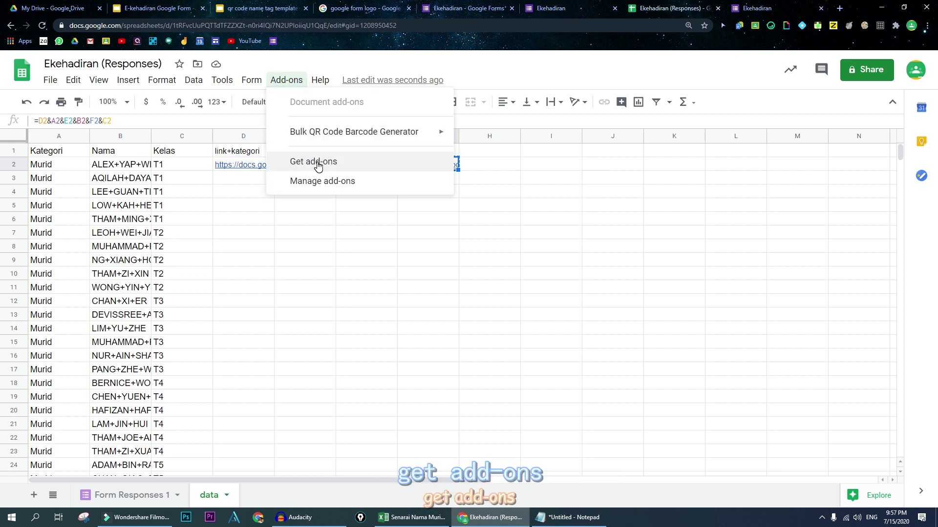
{"action": "left_click", "coordinate": [318, 164]}
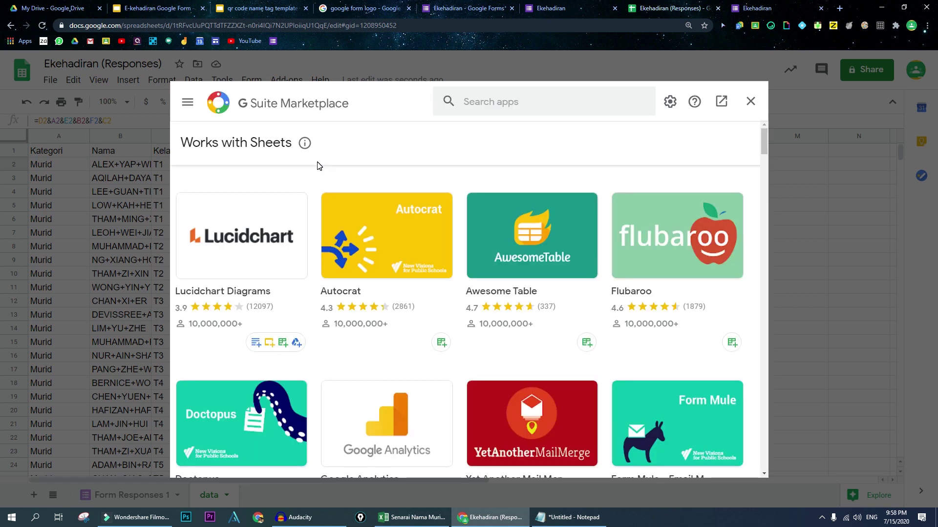
{"action": "left_click", "coordinate": [473, 105]}
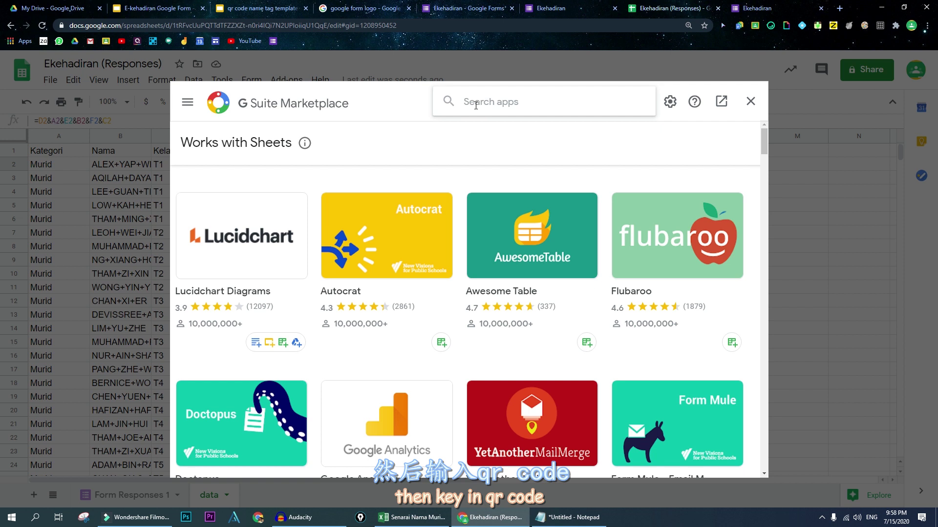
{"action": "type", "text": "qr code"}
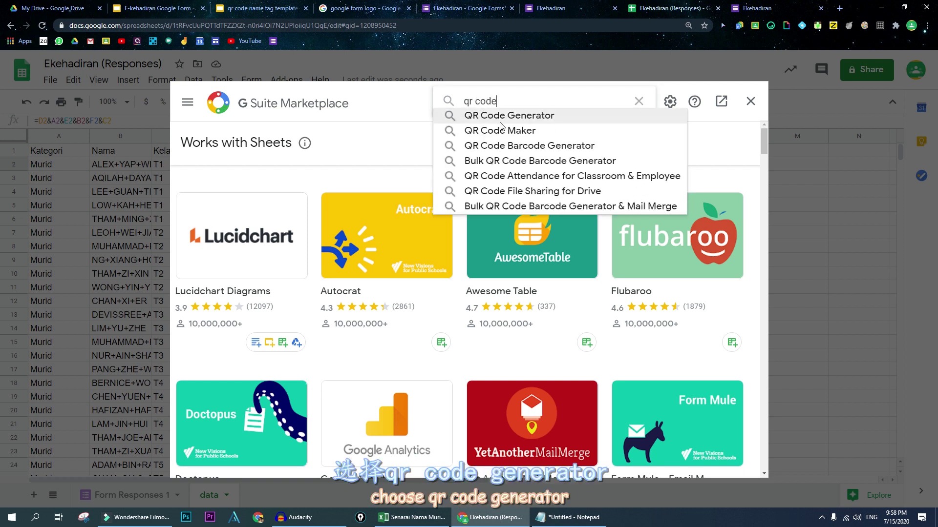
{"action": "left_click", "coordinate": [515, 120]}
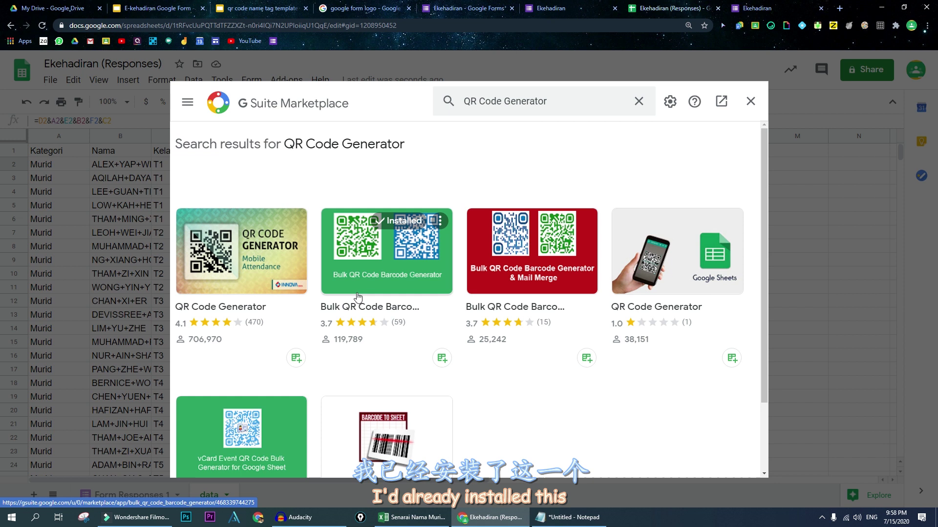
{"action": "left_click", "coordinate": [364, 263]}
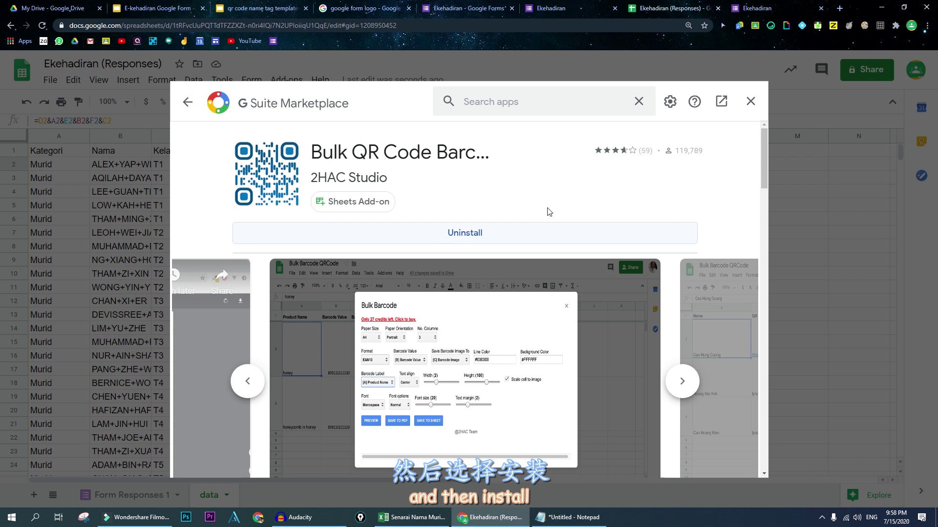
Close the add-on marketplace and add a 'qr code image' header in cell H1
{"action": "left_click", "coordinate": [748, 102]}
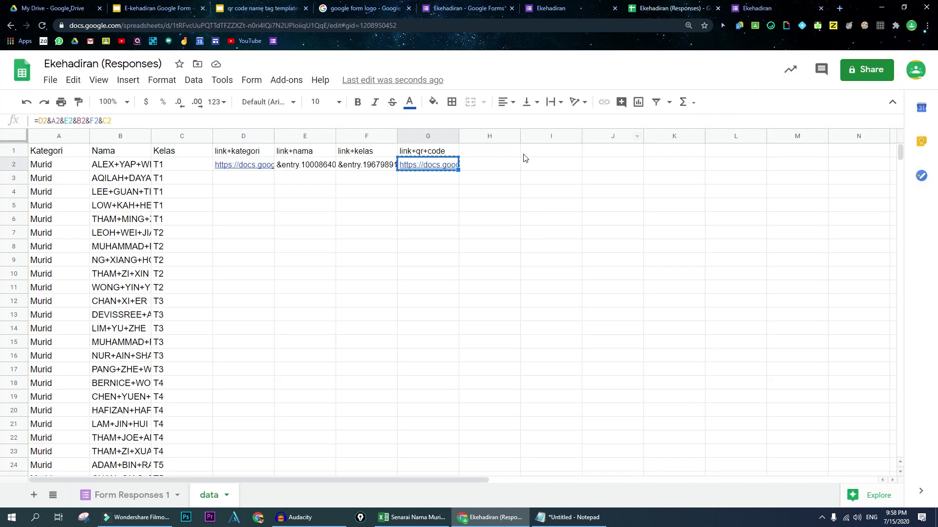
{"action": "left_click", "coordinate": [487, 152]}
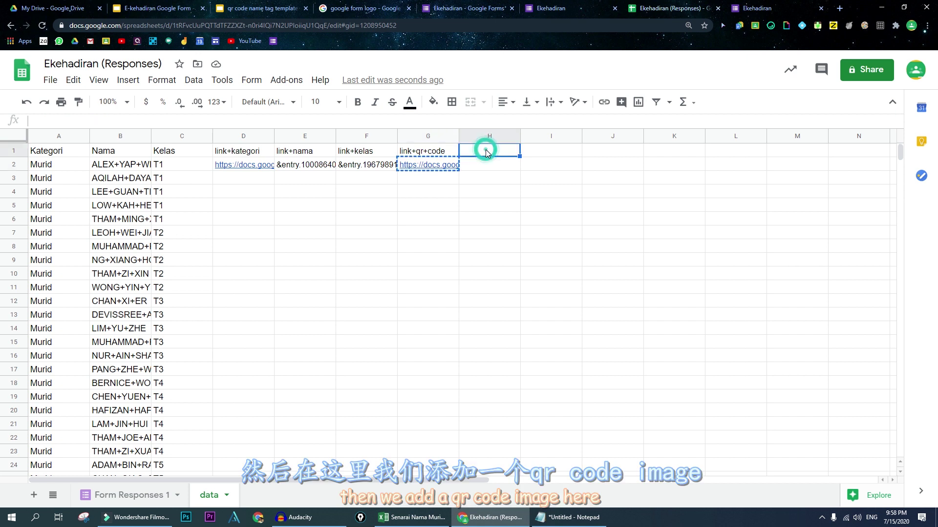
{"action": "type", "text": "qr code image"}
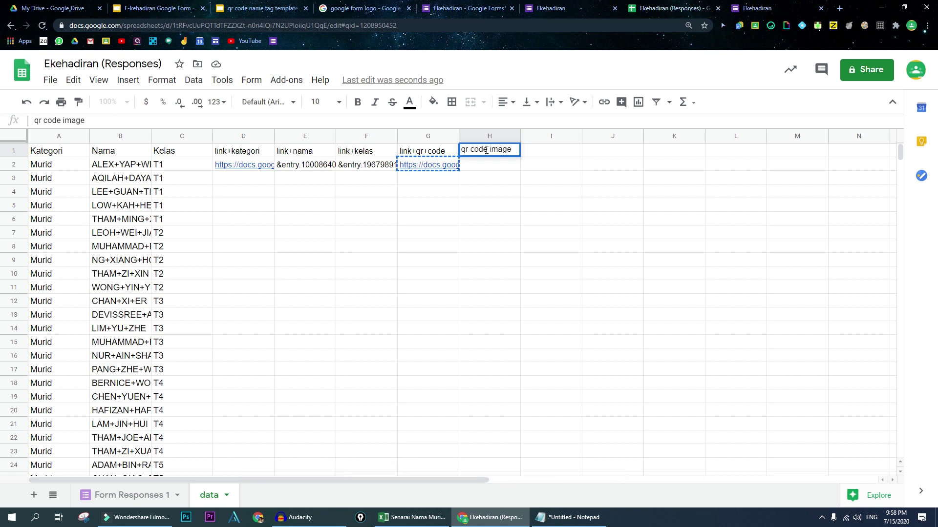
{"action": "key", "text": "Return"}
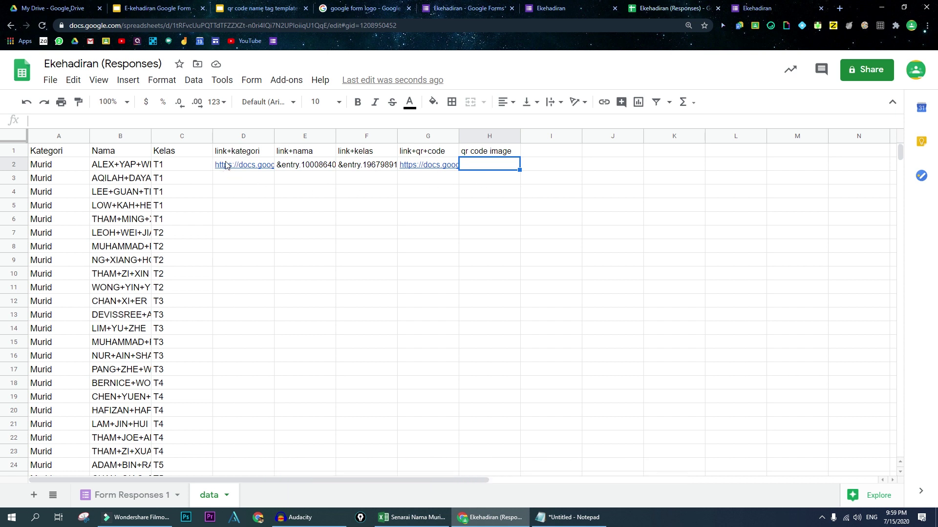
Fill the D2:G2 link formulas down through row 53
{"action": "left_click", "coordinate": [222, 165]}
{"action": "left_click_drag", "start_coordinate": [264, 168], "coordinate": [456, 171]}
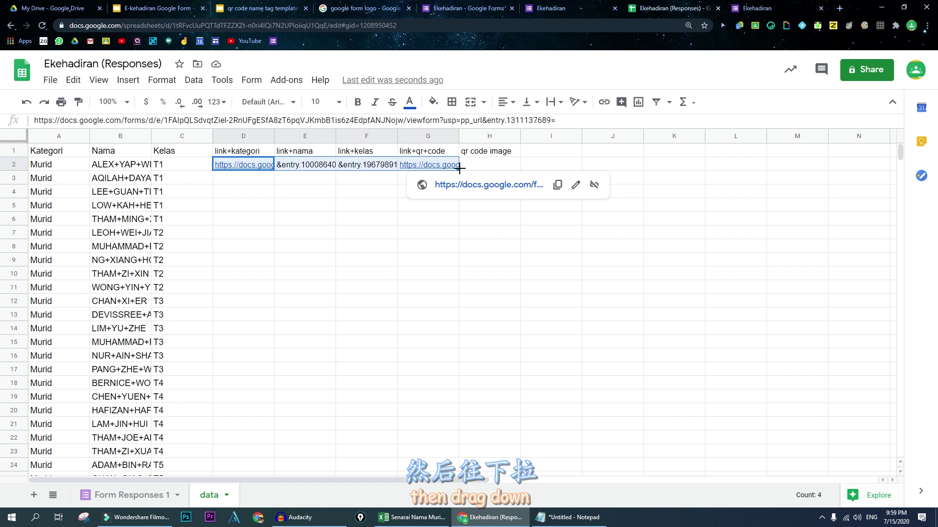
{"action": "mouse_move", "coordinate": [457, 169]}
{"action": "left_mouse_down"}
{"action": "mouse_move", "coordinate": [450, 469]}
{"action": "mouse_move", "coordinate": [447, 220]}
{"action": "left_mouse_up"}
{"action": "scroll", "coordinate": [477, 254], "scroll_direction": "up", "scroll_amount": 6}
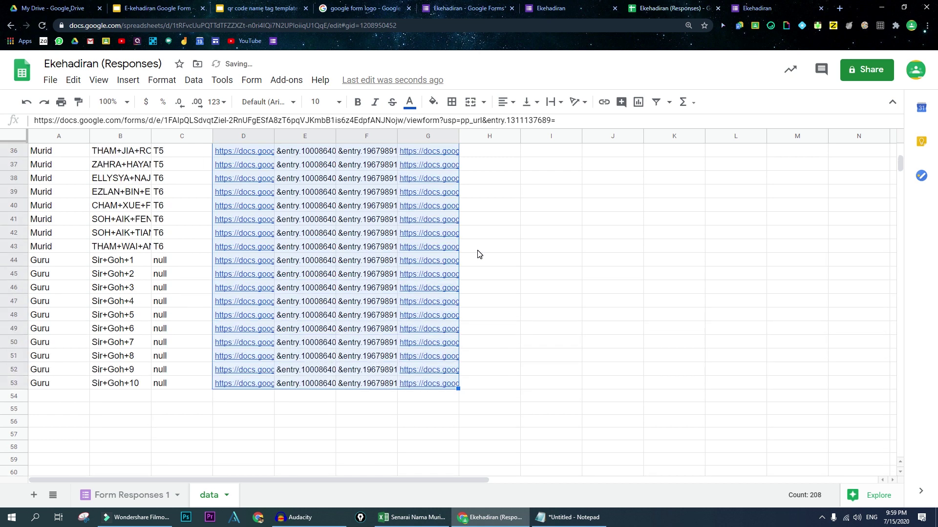
{"action": "scroll", "coordinate": [477, 254], "scroll_direction": "down", "scroll_amount": 3}
{"action": "scroll", "coordinate": [473, 250], "scroll_direction": "up", "scroll_amount": 1}
{"action": "scroll", "coordinate": [471, 250], "scroll_direction": "up", "scroll_amount": 1}
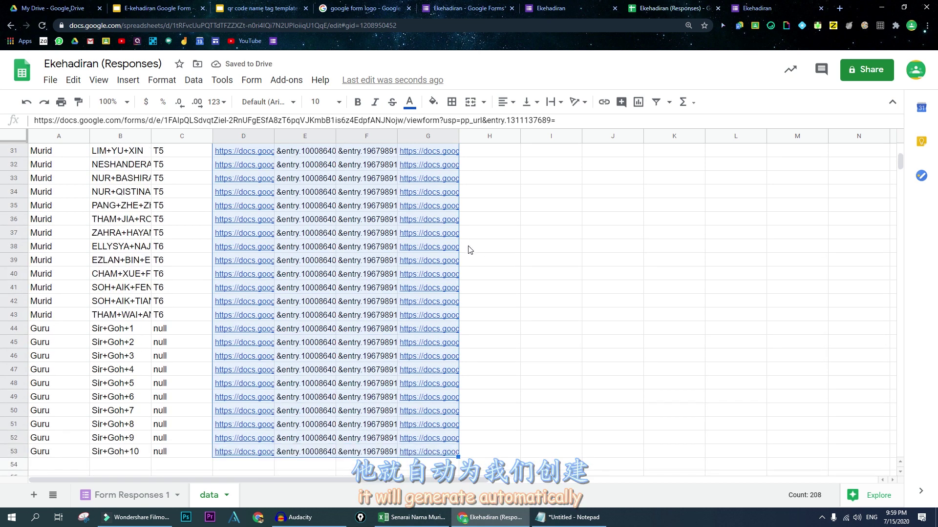
{"action": "mouse_move", "coordinate": [429, 261]}
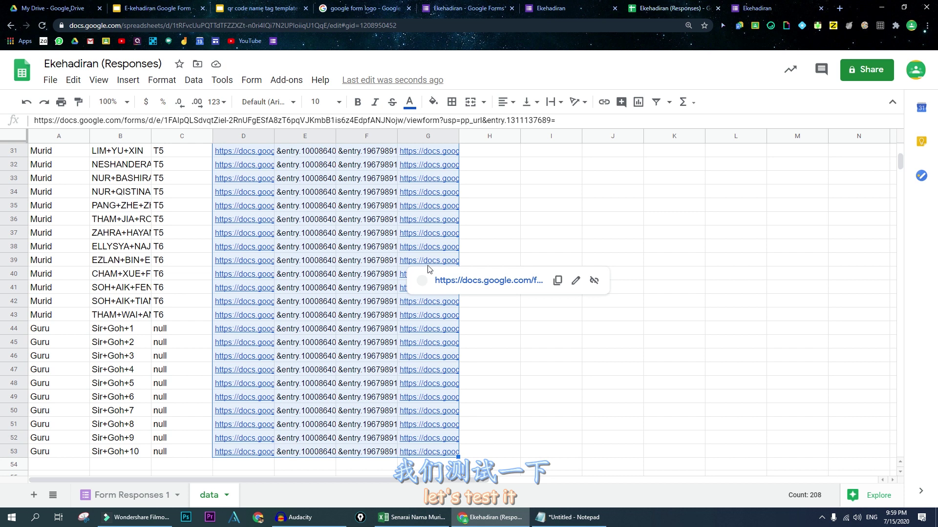
Copy the generated link in G43 and open it in the Ekehadiran form tab
{"action": "left_click", "coordinate": [437, 319]}
{"action": "right_click", "coordinate": [437, 318]}
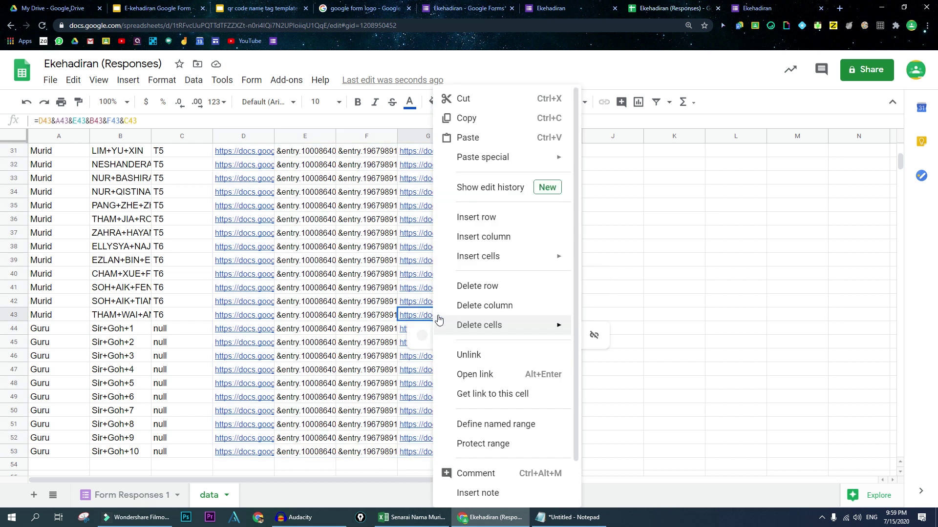
{"action": "left_click", "coordinate": [468, 119]}
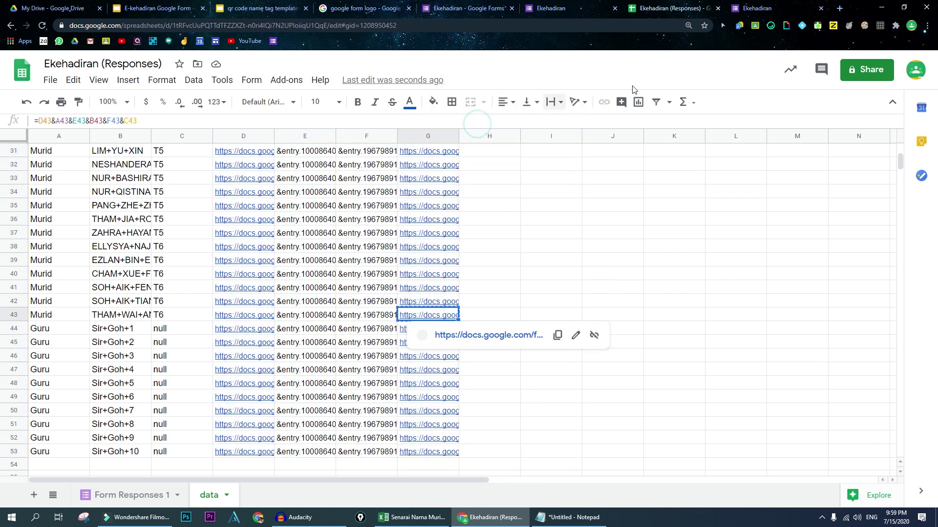
{"action": "left_click", "coordinate": [807, 12]}
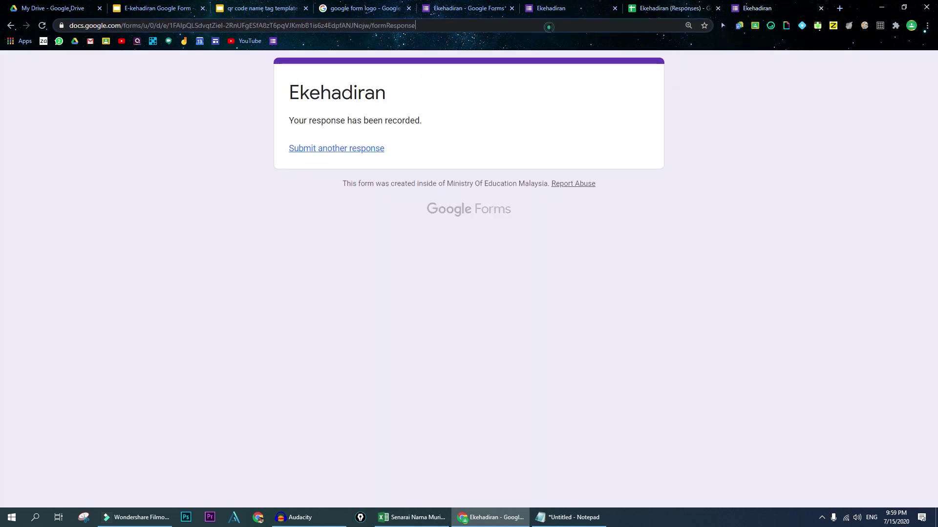
{"action": "left_click", "coordinate": [550, 25]}
{"action": "right_click", "coordinate": [549, 28]}
{"action": "left_click", "coordinate": [580, 104]}
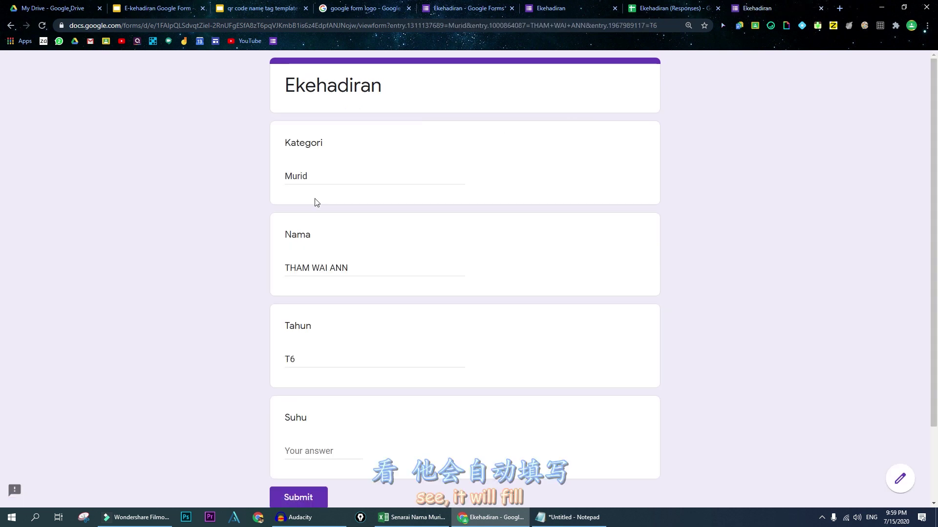
Enter Suhu 36, submit the pre-filled T6 response, and return to the spreadsheet
{"action": "scroll", "coordinate": [314, 360], "scroll_direction": "down", "scroll_amount": 1}
{"action": "left_click", "coordinate": [307, 396]}
{"action": "scroll", "coordinate": [258, 375], "scroll_direction": "down", "scroll_amount": 1}
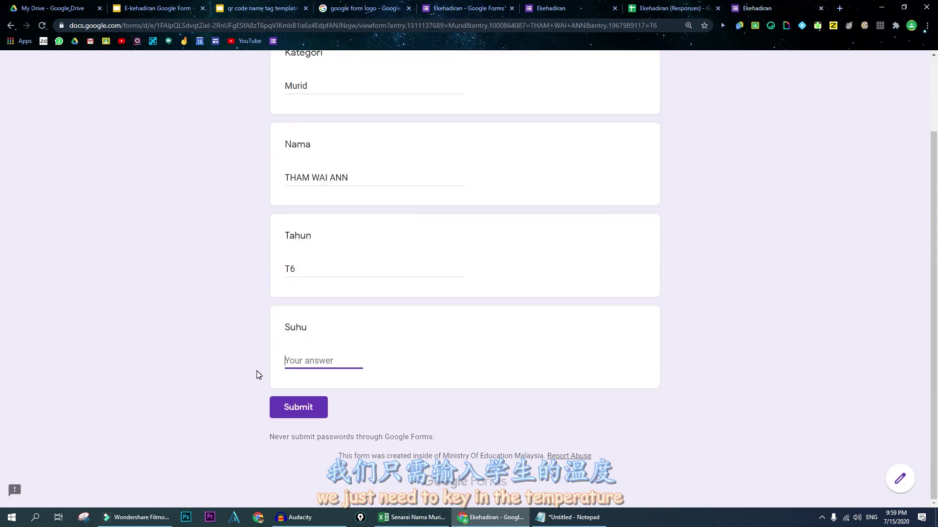
{"action": "left_click", "coordinate": [323, 361]}
{"action": "type", "text": "36"}
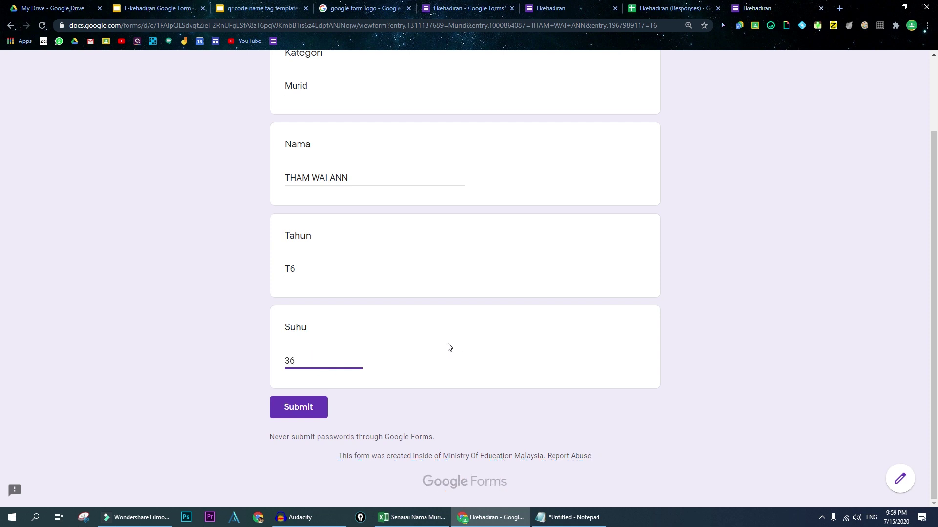
{"action": "left_click", "coordinate": [308, 408]}
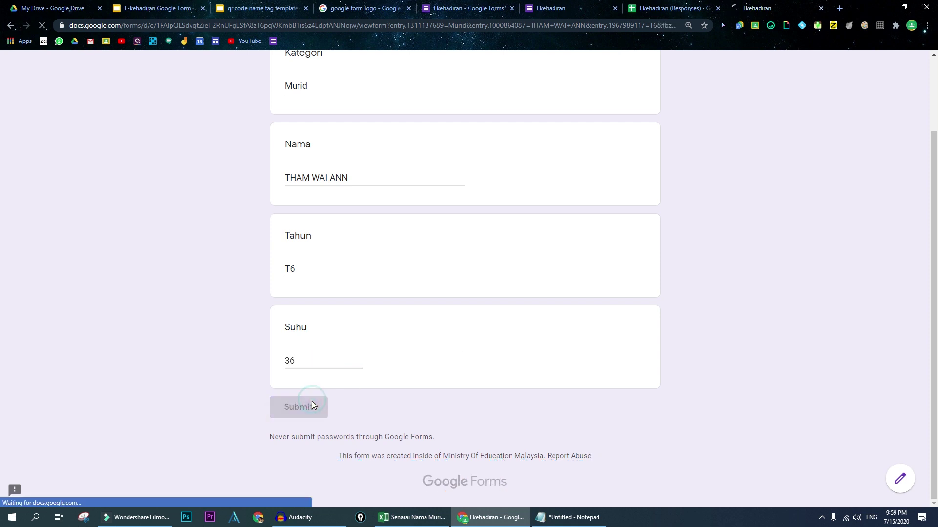
{"action": "left_click", "coordinate": [667, 8]}
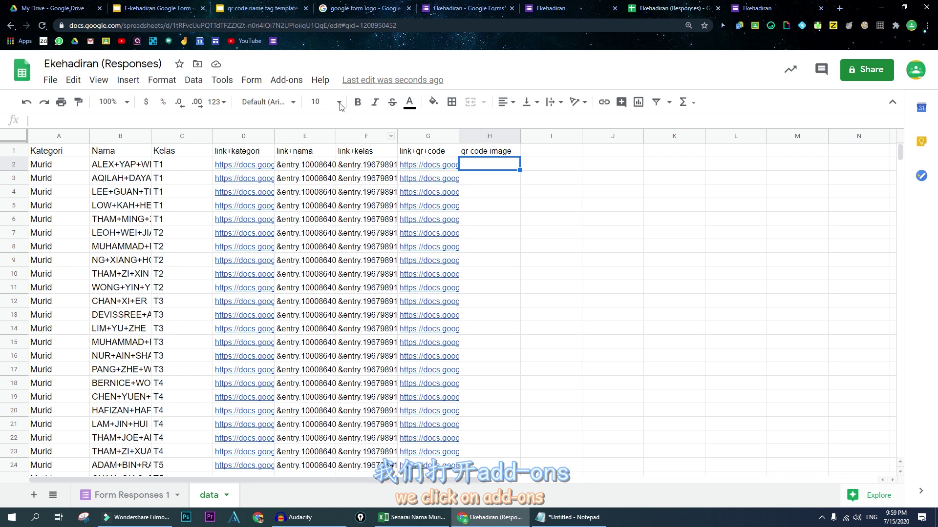
Run Bulk QRCode Generator with content from column G, saving images to column H
{"action": "left_click", "coordinate": [286, 80]}
{"action": "mouse_move", "coordinate": [354, 131]}
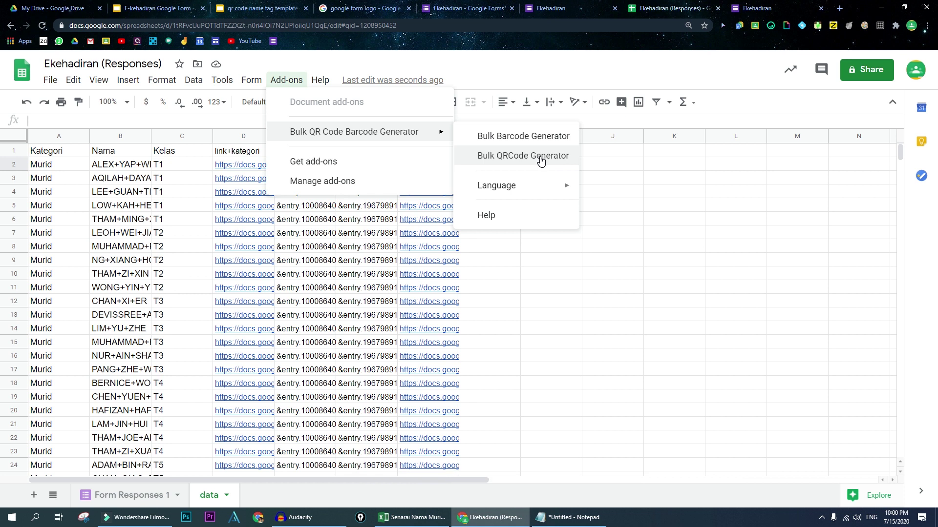
{"action": "left_click", "coordinate": [540, 159]}
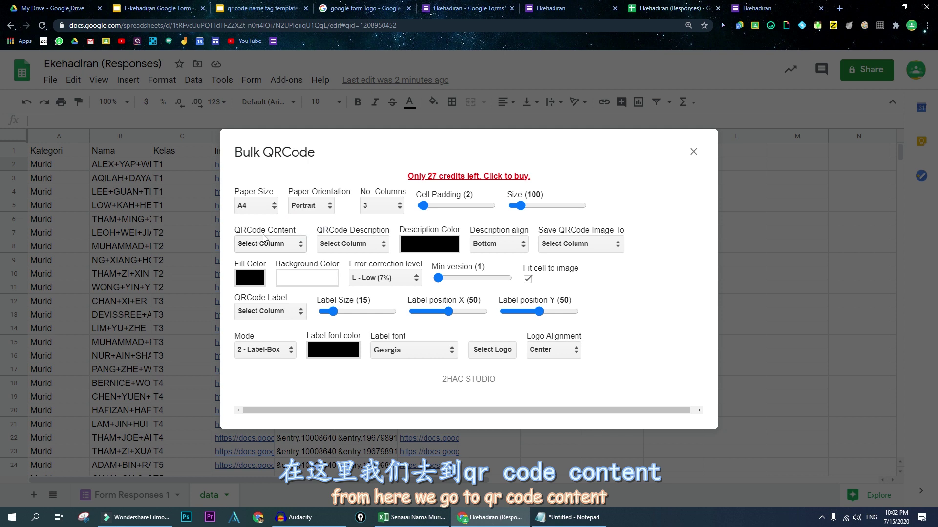
{"action": "left_click", "coordinate": [291, 245]}
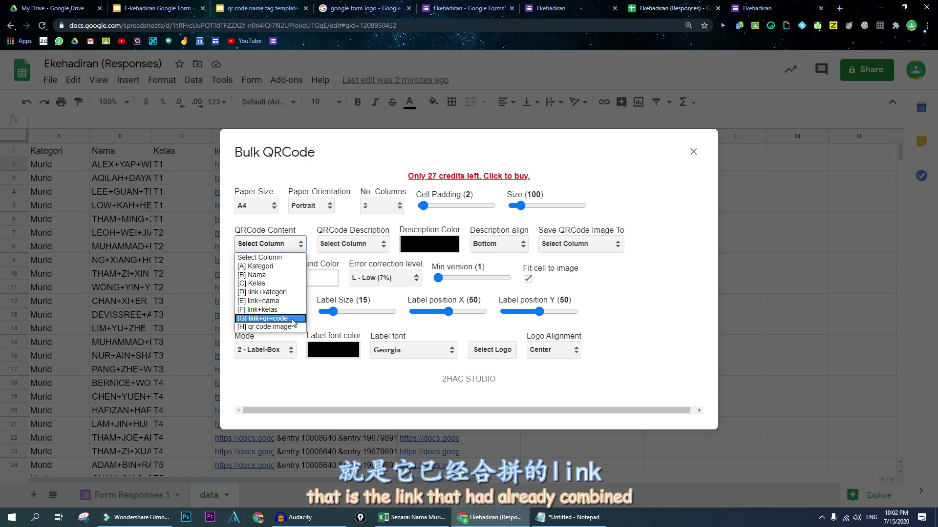
{"action": "left_click", "coordinate": [294, 319]}
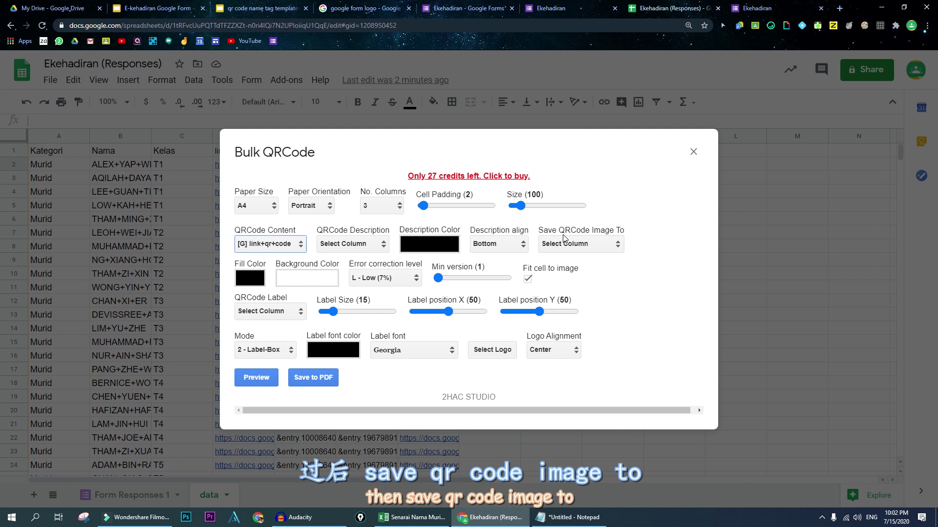
{"action": "left_click", "coordinate": [609, 246]}
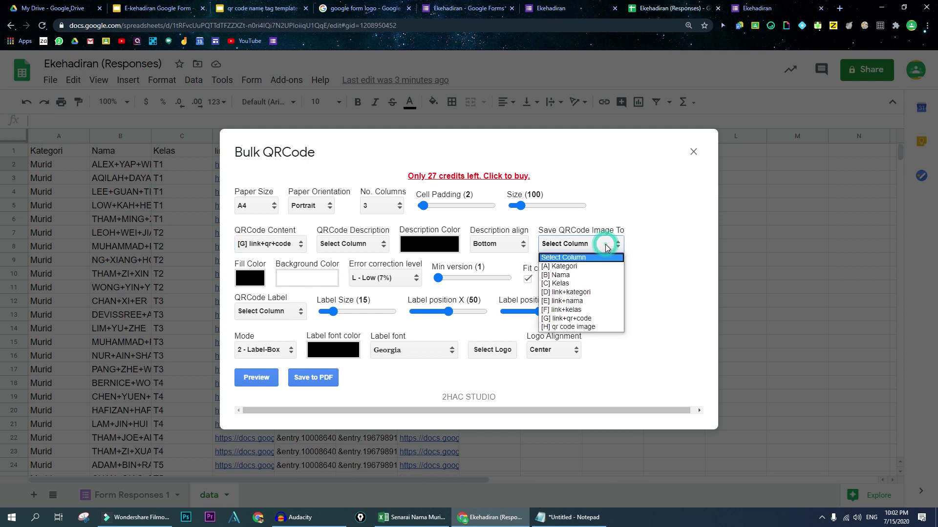
{"action": "left_click", "coordinate": [590, 327]}
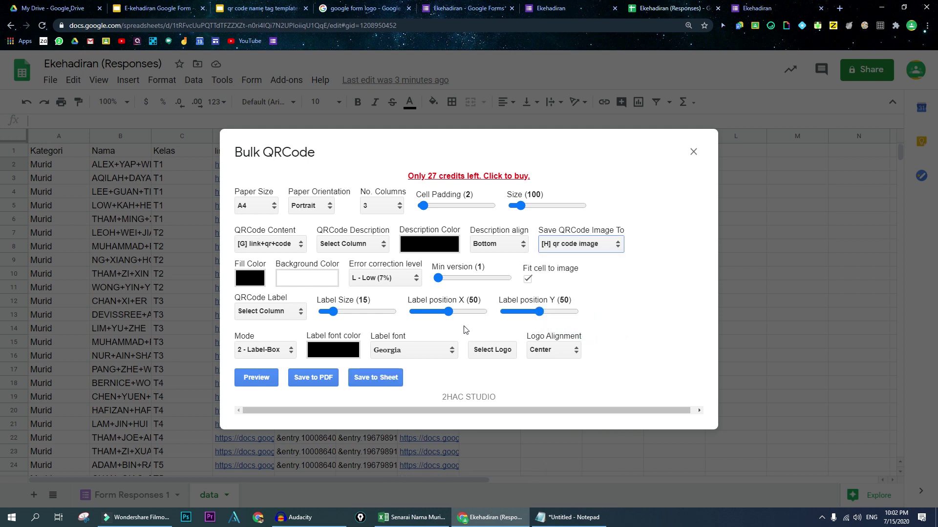
{"action": "left_click", "coordinate": [376, 384]}
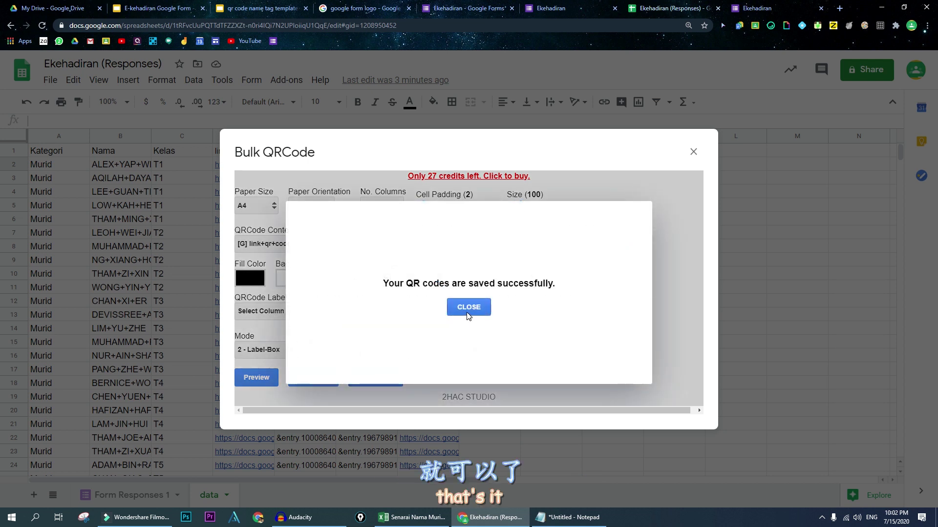
{"action": "left_click", "coordinate": [468, 307]}
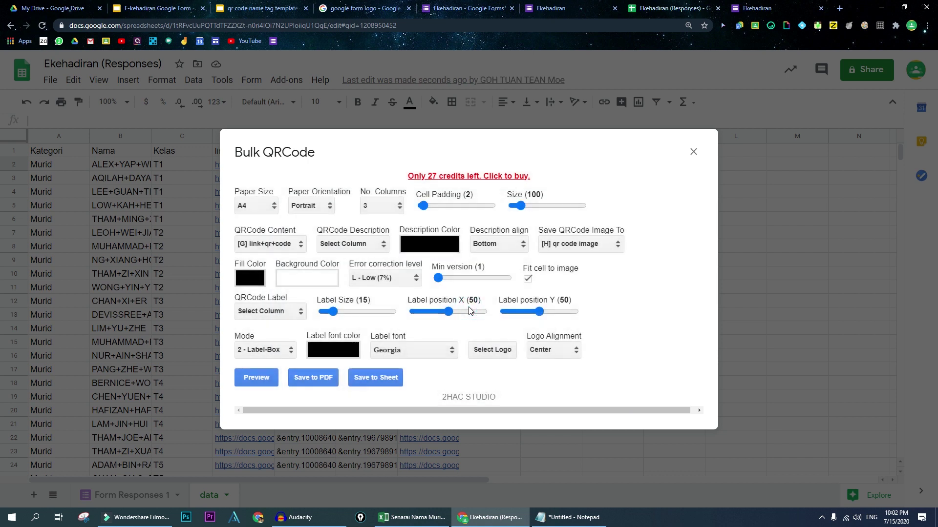
Copy the first pupil's QR code image from H2 and switch to the name tag template
{"action": "left_click", "coordinate": [692, 154]}
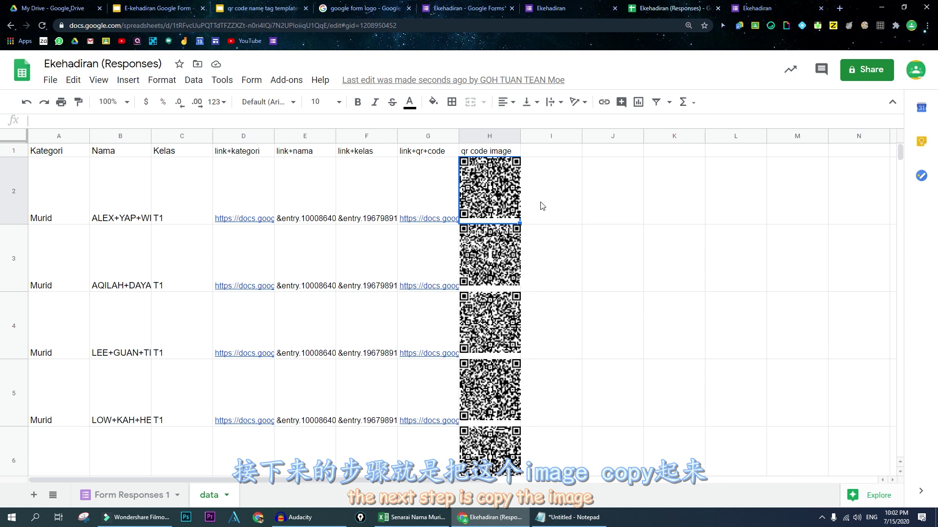
{"action": "left_click", "coordinate": [492, 185]}
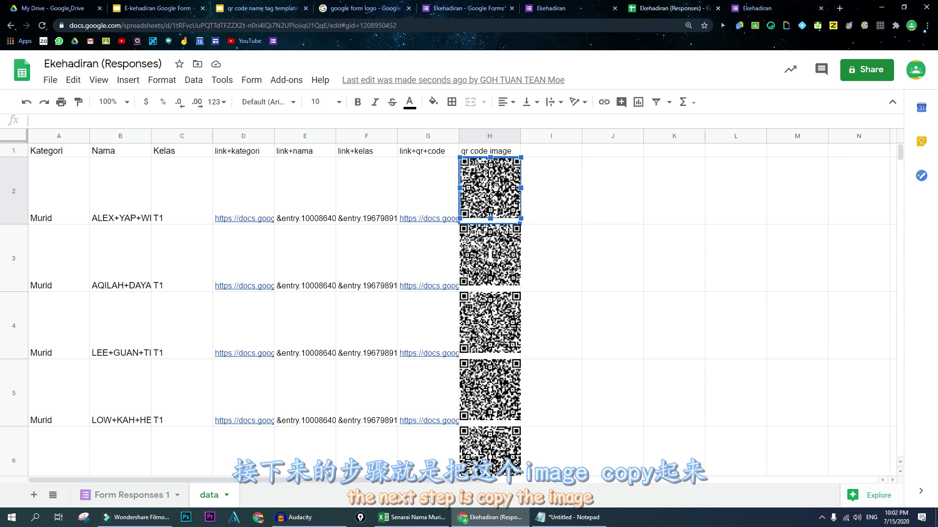
{"action": "key", "text": "Escape"}
{"action": "left_click", "coordinate": [261, 8]}
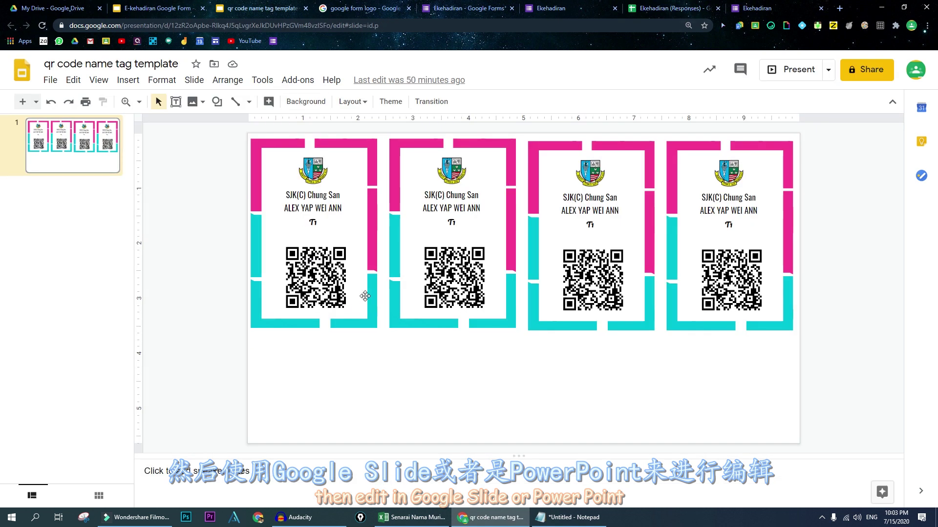
Replace the first name tag's old QR code with the pasted pupil QR code
{"action": "left_click", "coordinate": [326, 294]}
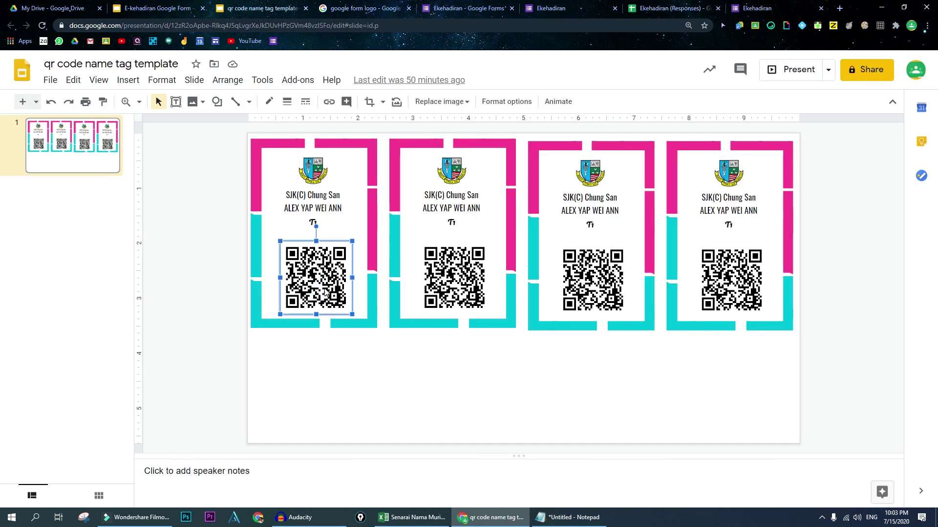
{"action": "key", "text": "Delete"}
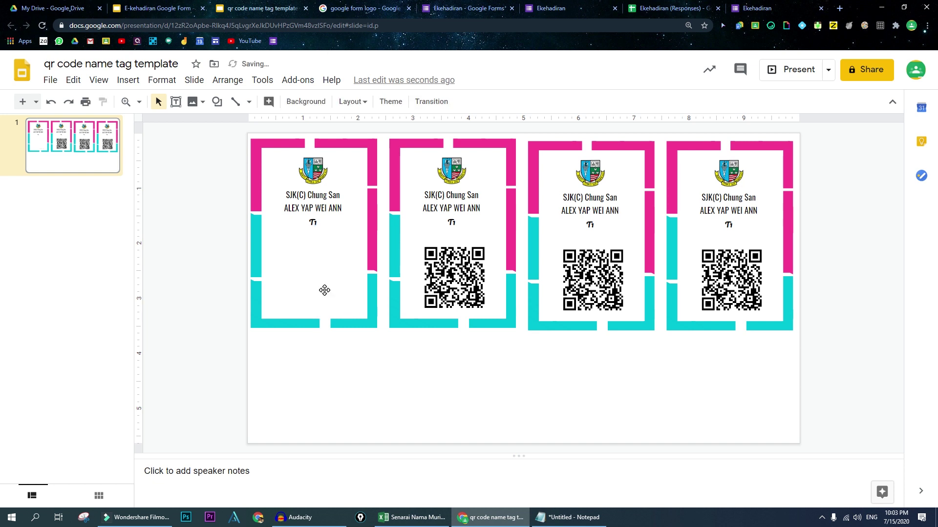
{"action": "key", "text": "ctrl+v"}
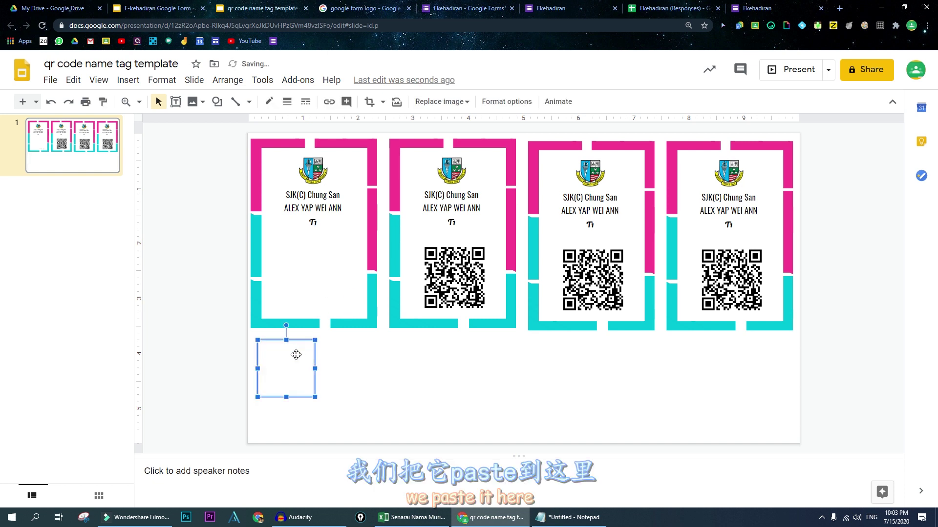
{"action": "left_click_drag", "start_coordinate": [286, 360], "coordinate": [313, 279]}
{"action": "left_click", "coordinate": [375, 398]}
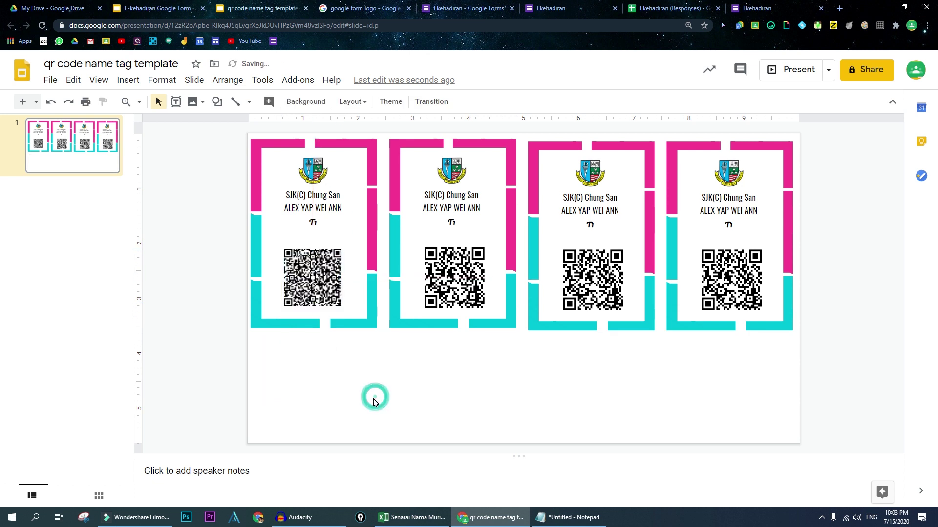
Download the presentation as a Microsoft PowerPoint (.pptx) file
{"action": "left_click", "coordinate": [448, 277]}
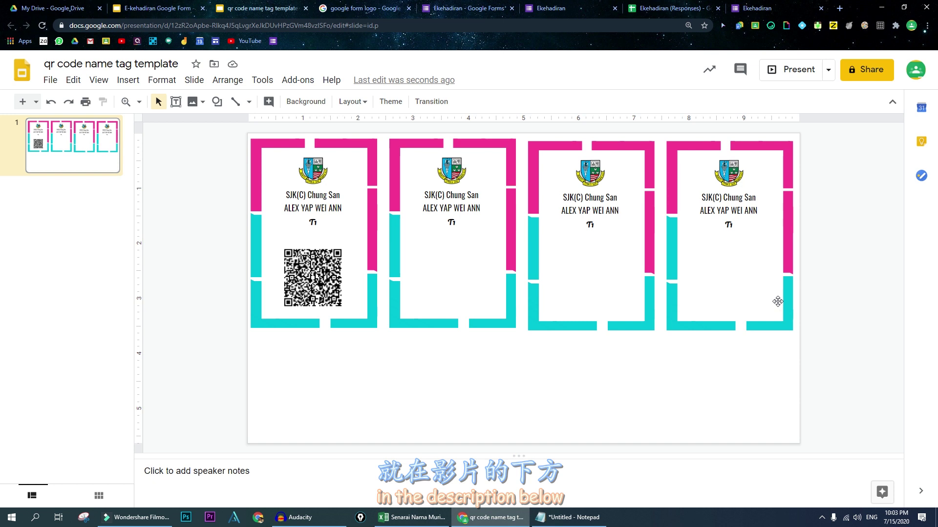
{"action": "left_click", "coordinate": [50, 81]}
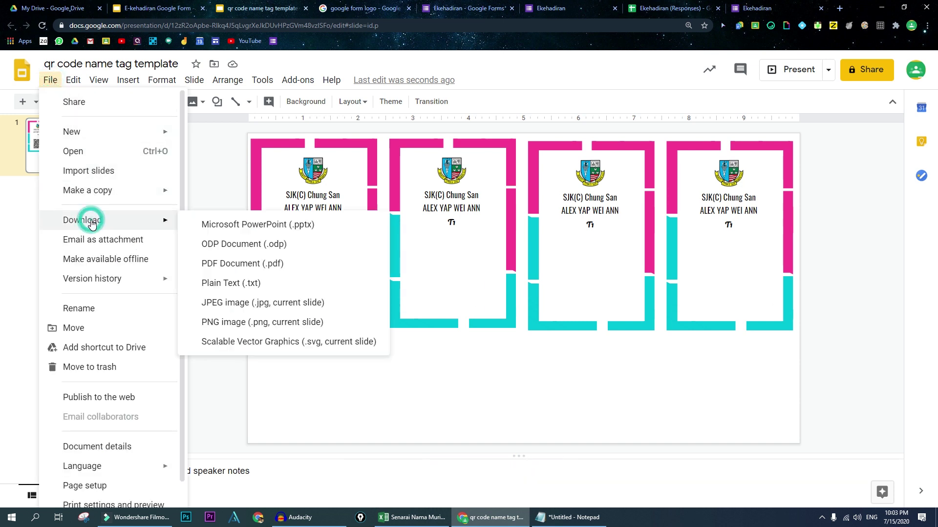
{"action": "mouse_move", "coordinate": [82, 220]}
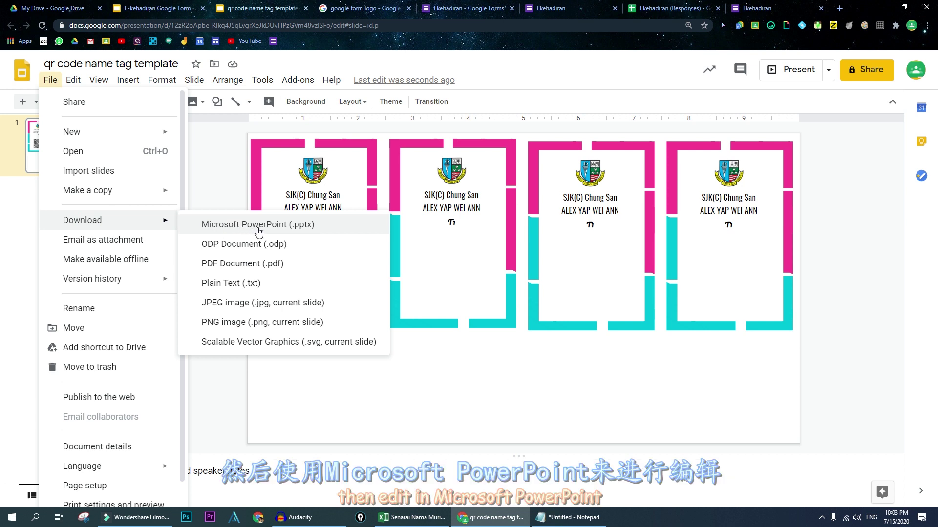
{"action": "left_click", "coordinate": [259, 229]}
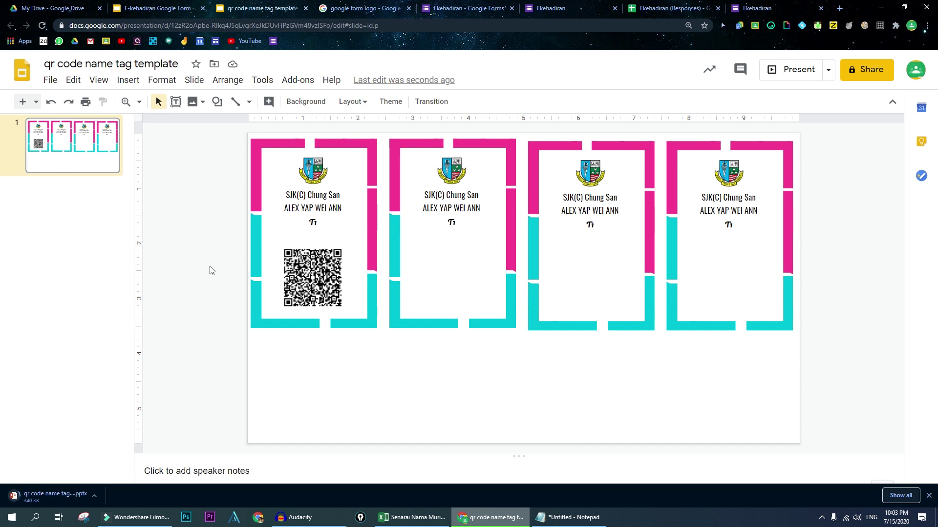
In the downloaded pptx, add the pupil's Chinese name above the QR code, enlarged to 12 pt
{"action": "left_click", "coordinate": [60, 496]}
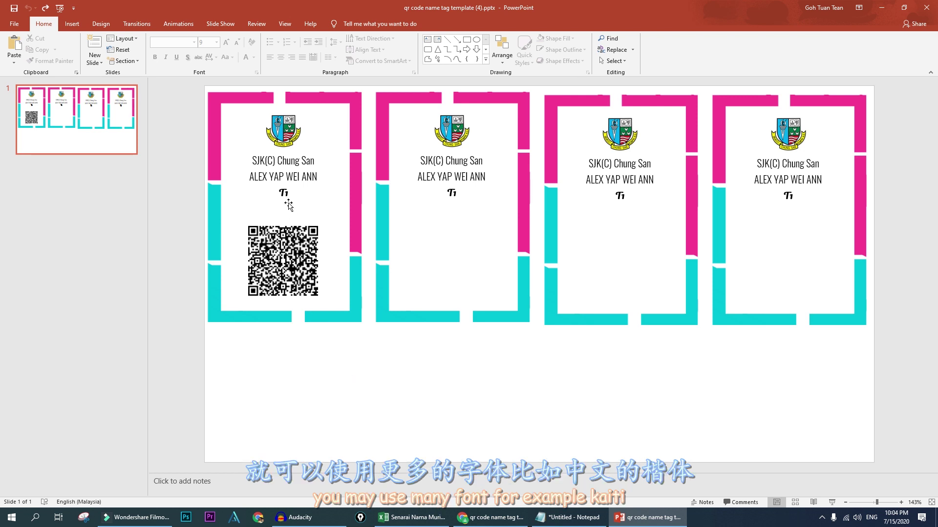
{"action": "left_click_drag", "start_coordinate": [294, 192], "coordinate": [294, 213]}
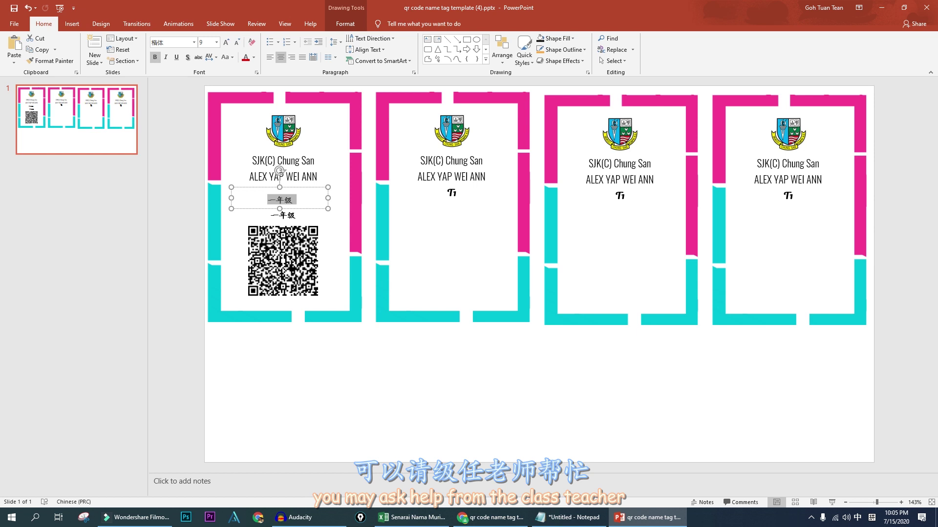
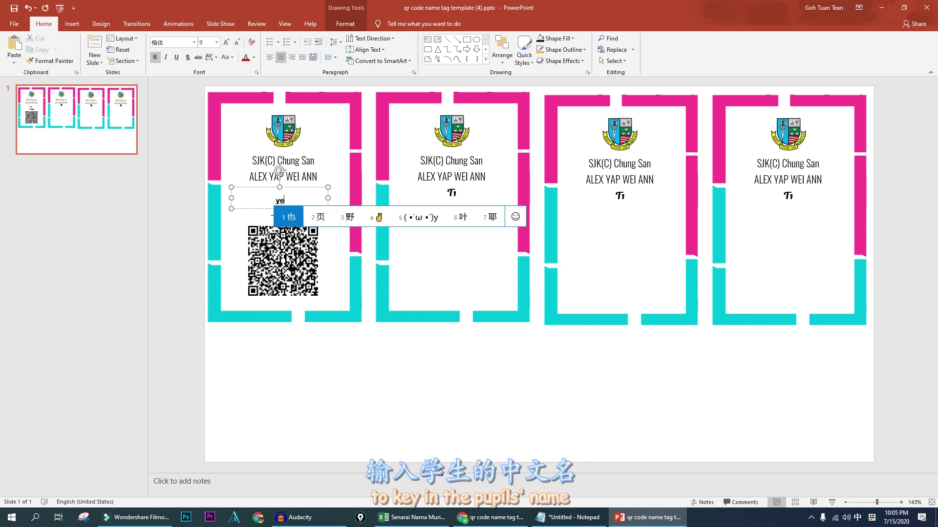
{"action": "key", "text": "space"}
{"action": "left_click", "coordinate": [226, 42]}
{"action": "left_click", "coordinate": [226, 42]}
{"action": "left_click", "coordinate": [226, 42]}
{"action": "left_click", "coordinate": [225, 42]}
{"action": "left_click", "coordinate": [365, 421]}
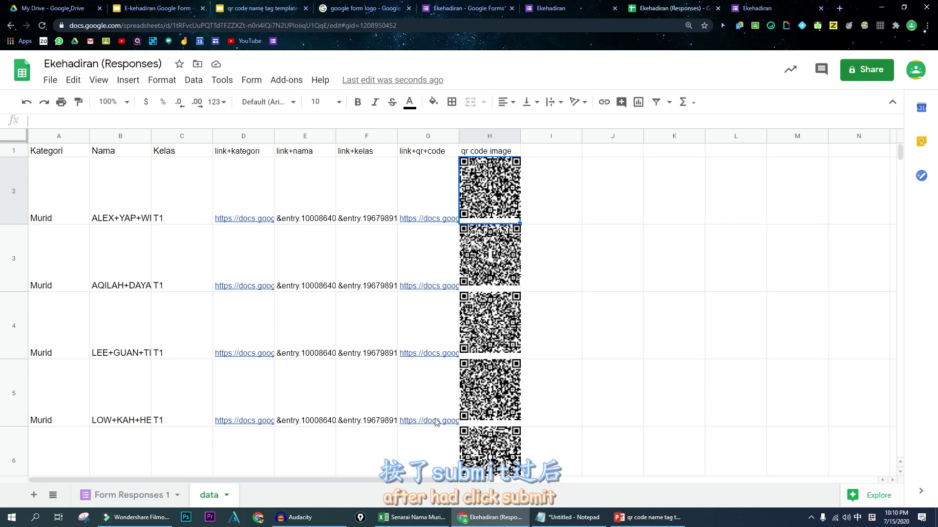
Check the new Form Responses 1 row 5 entry with temperature 35.4
{"action": "left_click", "coordinate": [151, 496]}
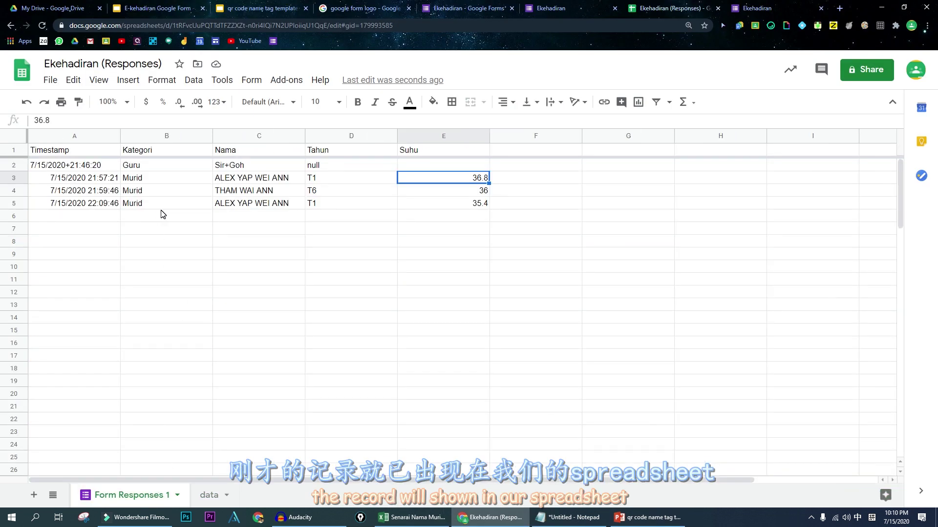
{"action": "left_click", "coordinate": [453, 203]}
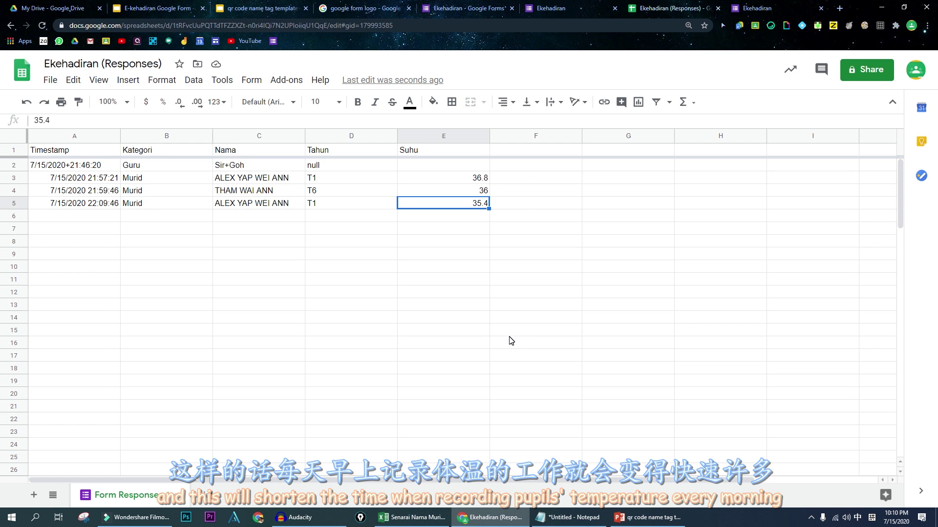
Switch back to the PowerPoint name tag presentation
{"action": "left_click", "coordinate": [627, 518]}
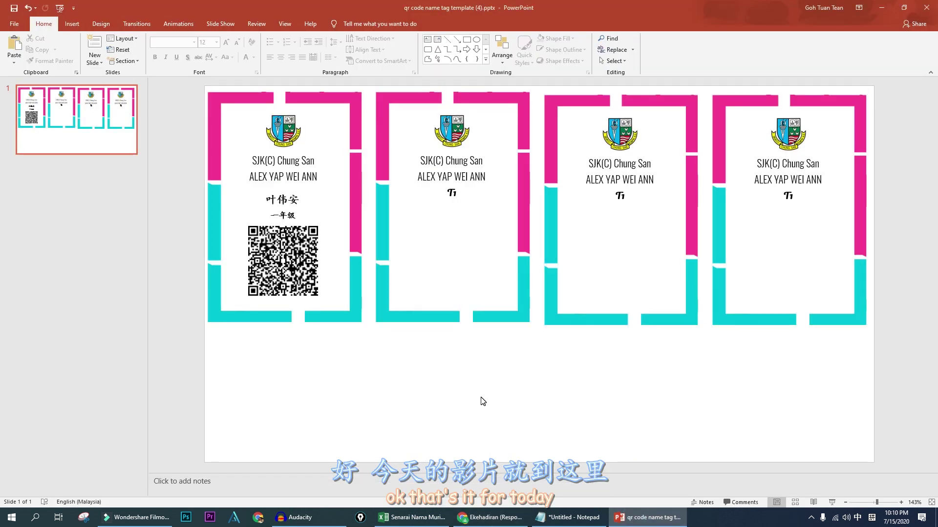